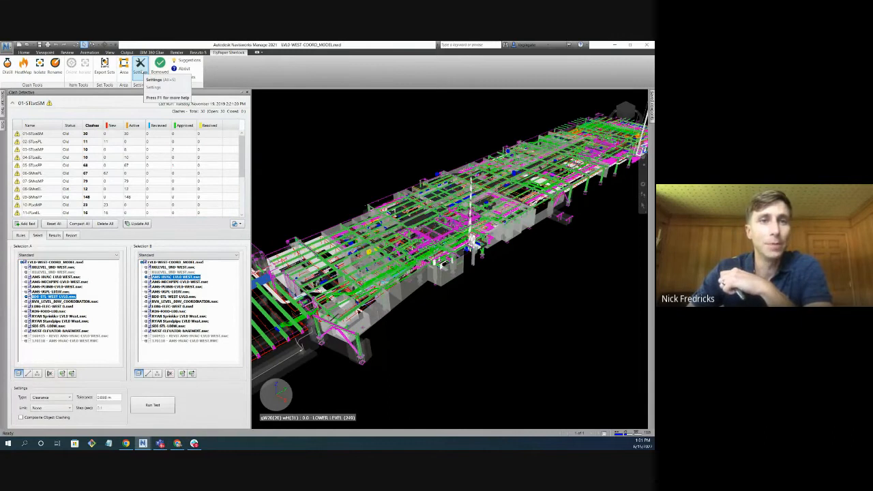
Add the Area tag at the start of the Distill group name template and save the settings for the current model.
click(139, 67)
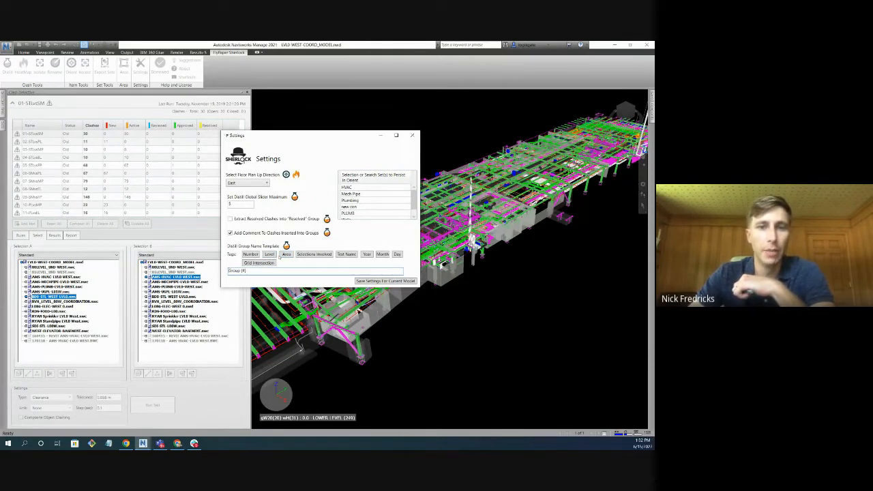
click(285, 255)
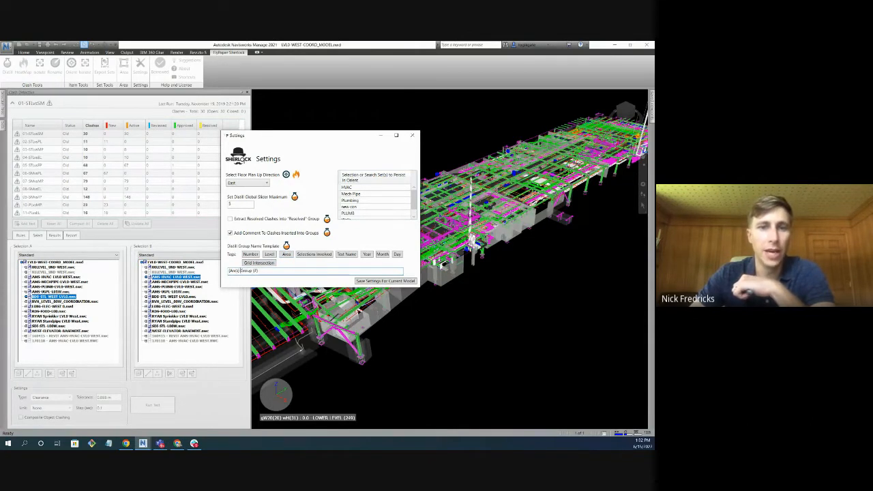
click(390, 281)
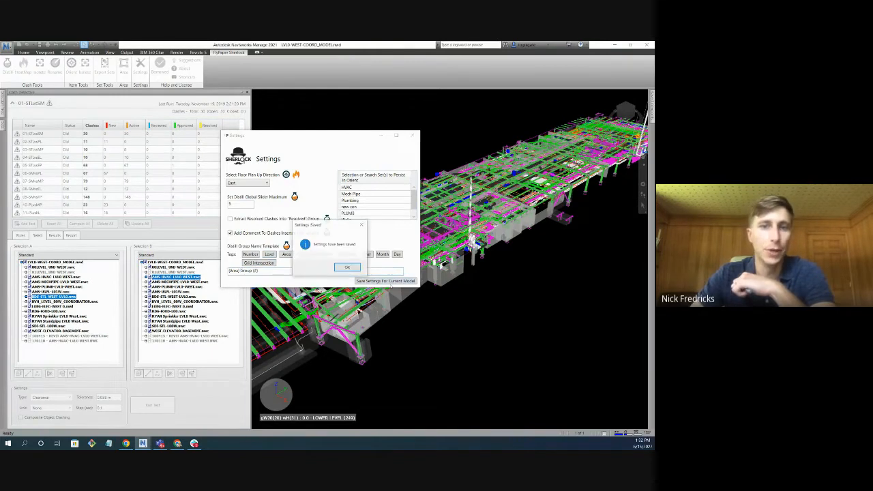
click(348, 267)
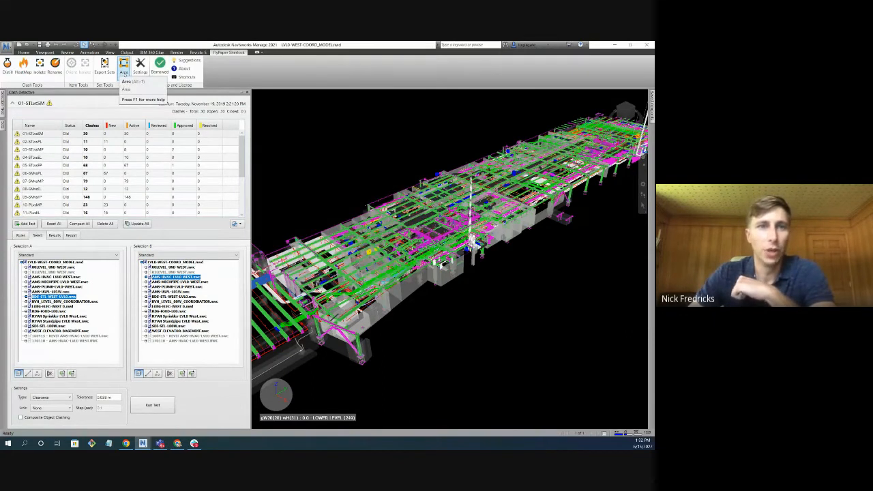
Create a four-cornered area around the left end of the building plan and name it Phase 1.
click(124, 68)
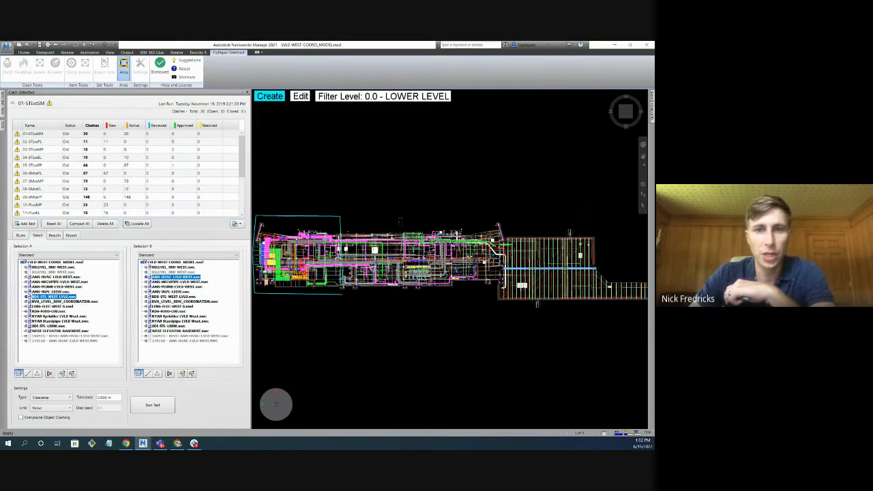
click(343, 297)
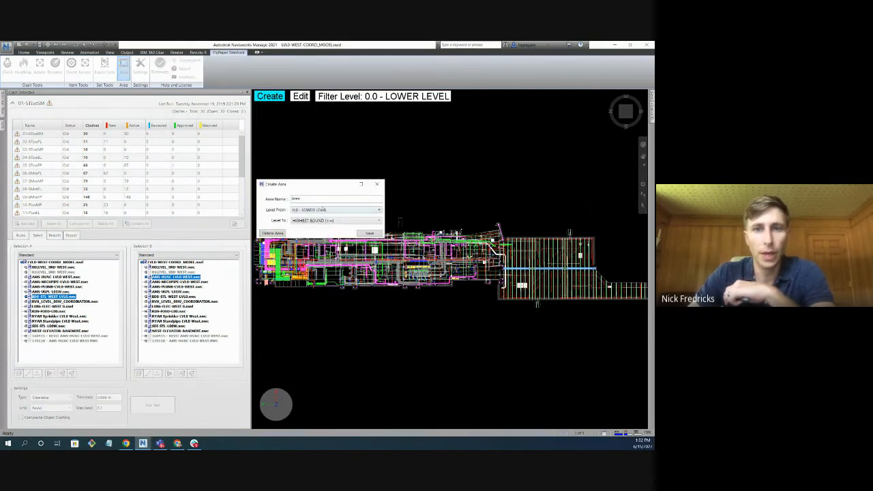
drag(313, 199, 287, 202)
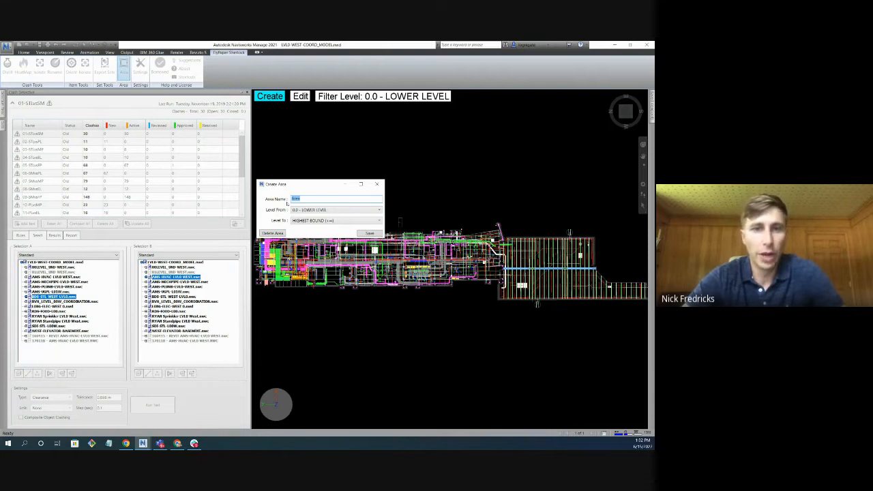
text(Phase 1)
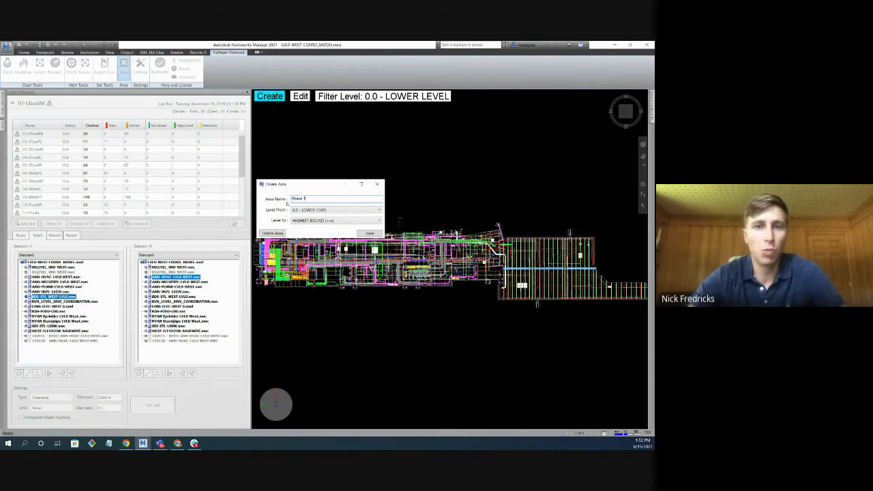
click(373, 234)
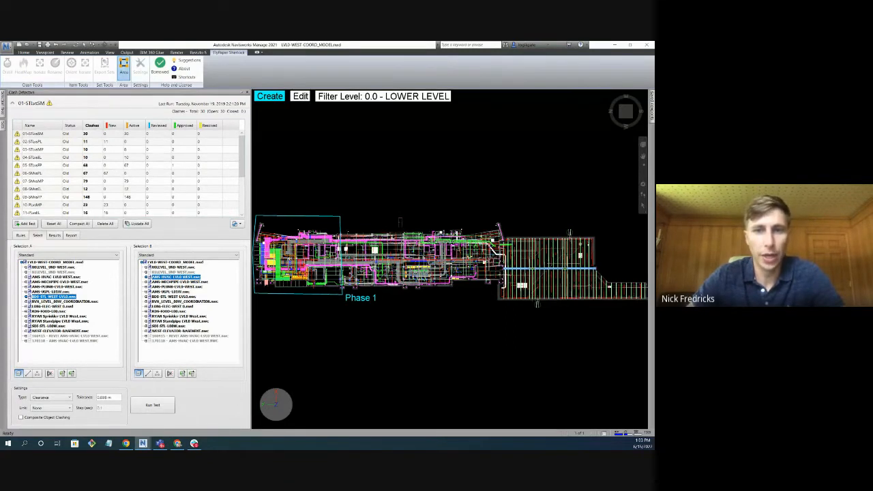
Create a four-cornered area from Phase 1's right edge across the rest of the building into the striped section, named Phase 2.
scroll(455, 257, down, 2)
scroll(455, 257, up, 3)
scroll(460, 266, up, 3)
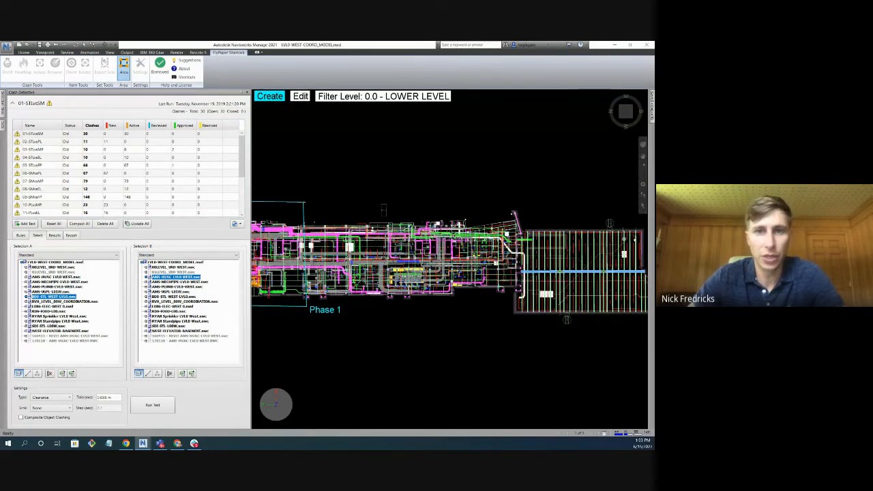
click(304, 203)
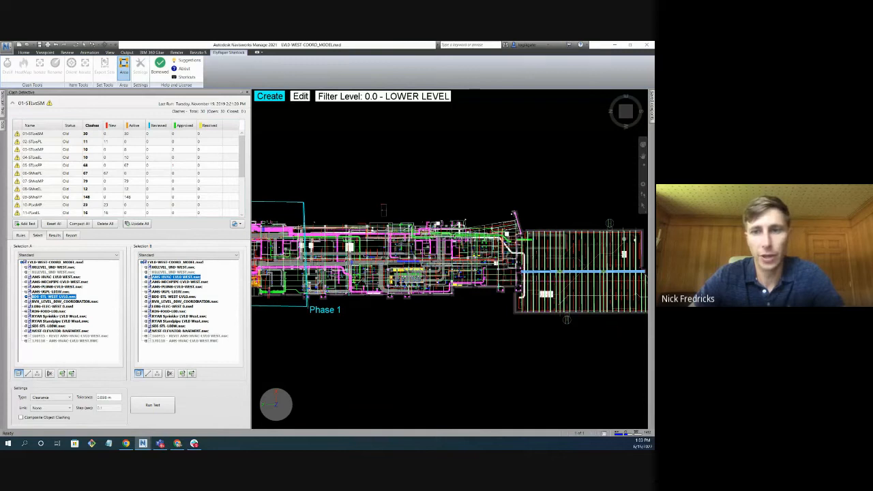
click(307, 307)
click(593, 326)
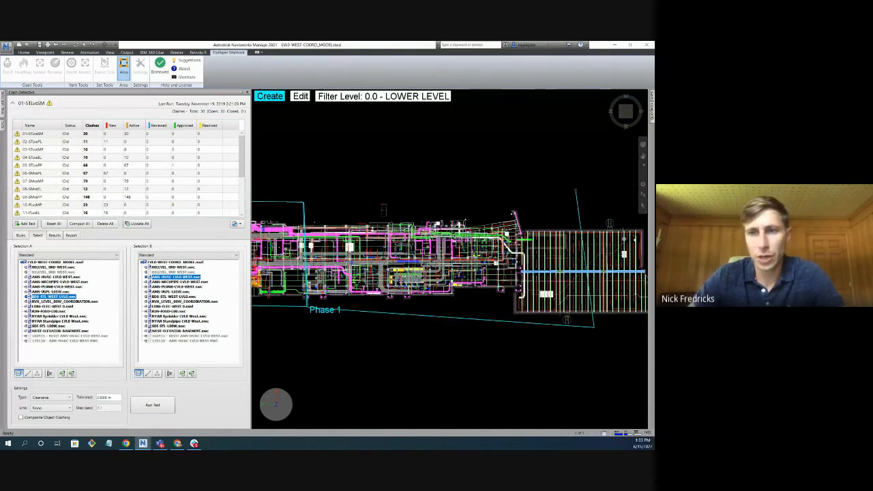
click(576, 190)
click(305, 202)
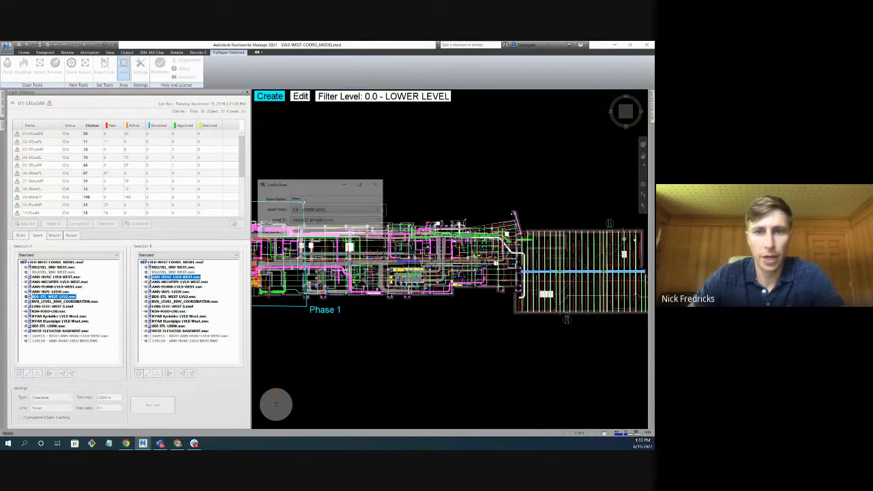
text(Phase 1)
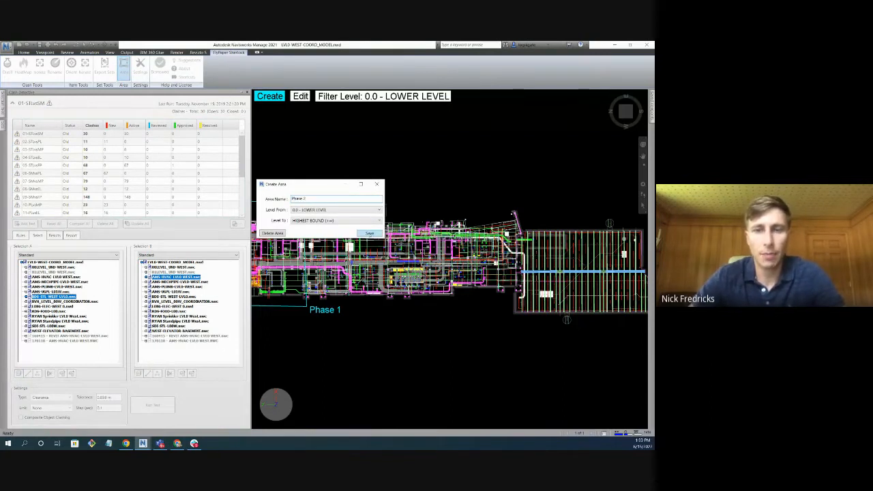
click(368, 234)
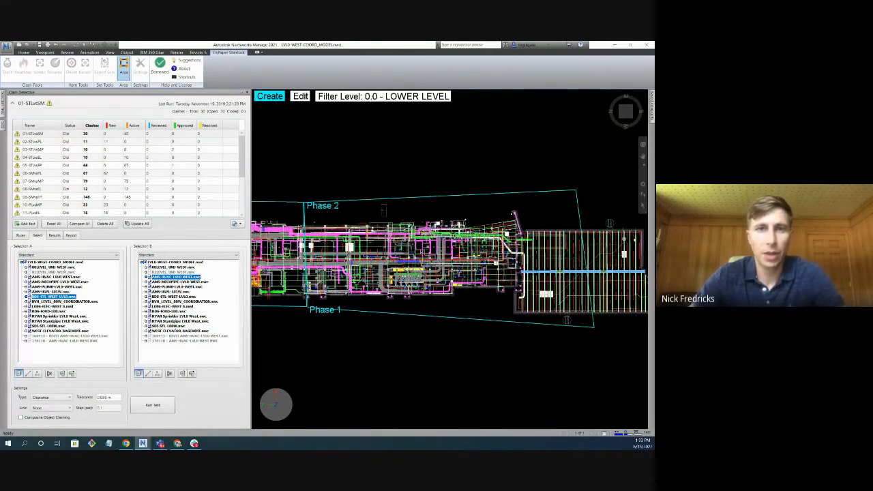
Edit the Phase 2 area in 3D and set its upper level limit to 3.0 - REC. MAIN LEVEL.
click(626, 120)
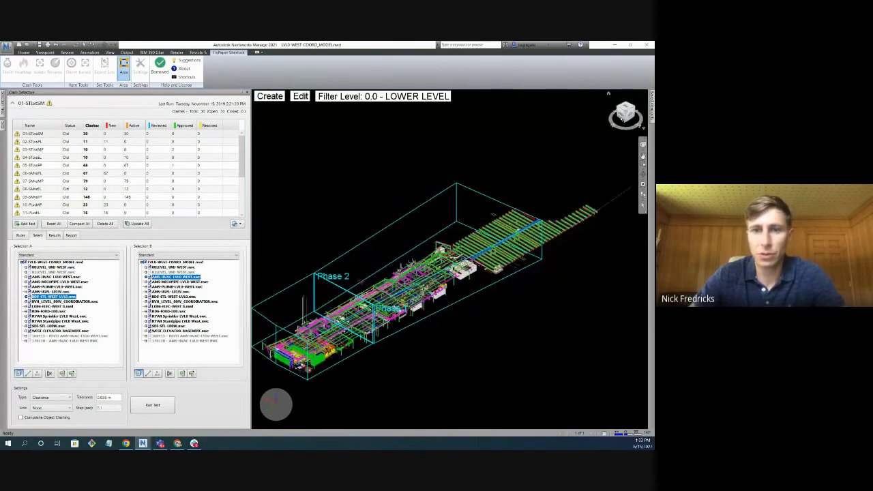
scroll(367, 346, down, 2)
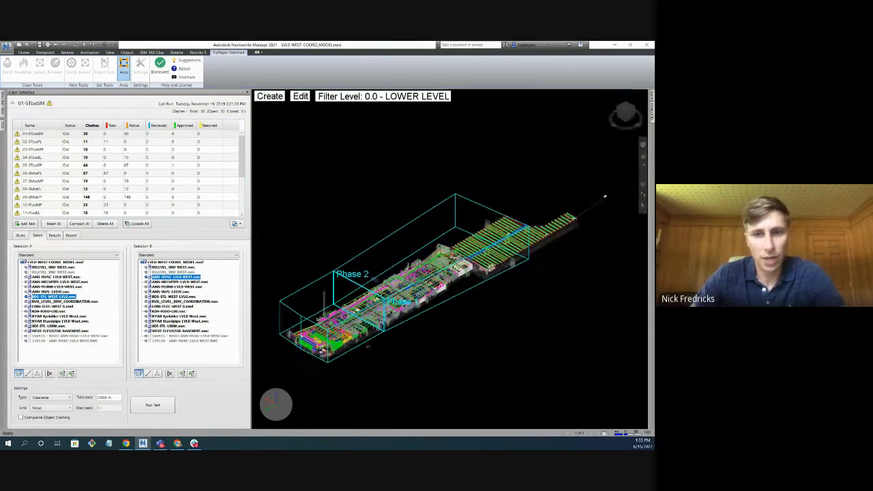
middle_drag(406, 346, 434, 330)
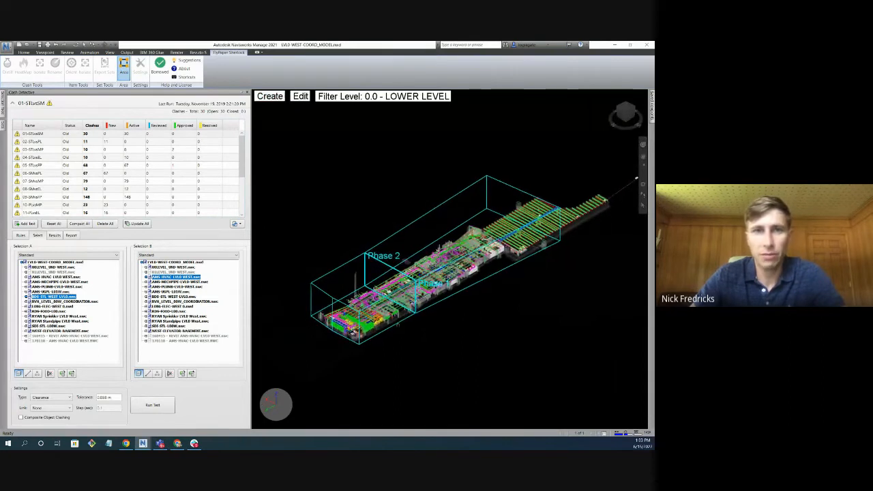
scroll(400, 301, up, 1)
scroll(396, 306, up, 1)
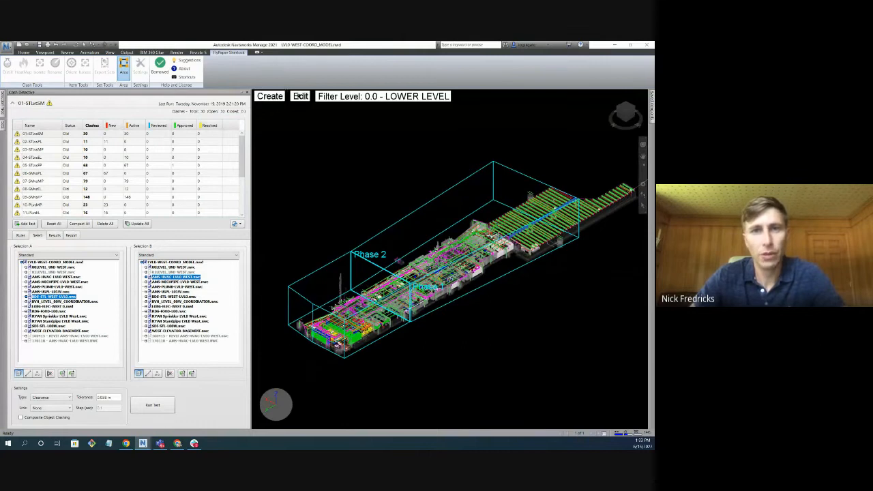
click(300, 96)
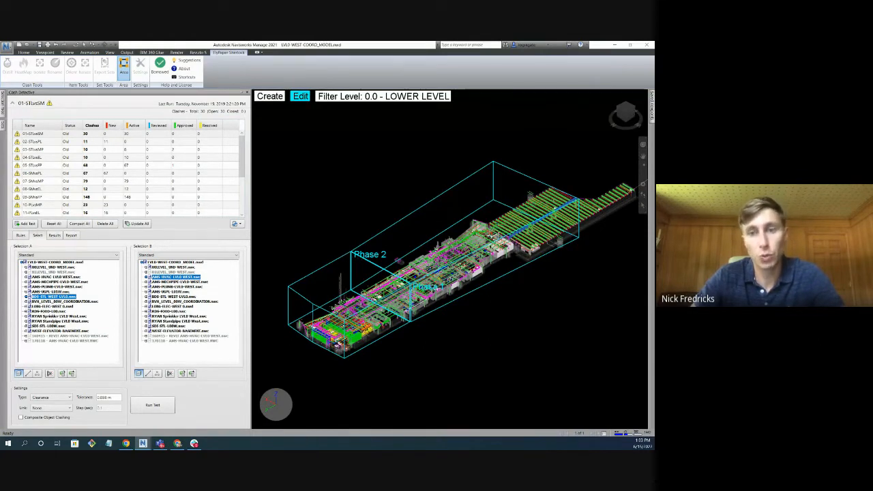
click(405, 273)
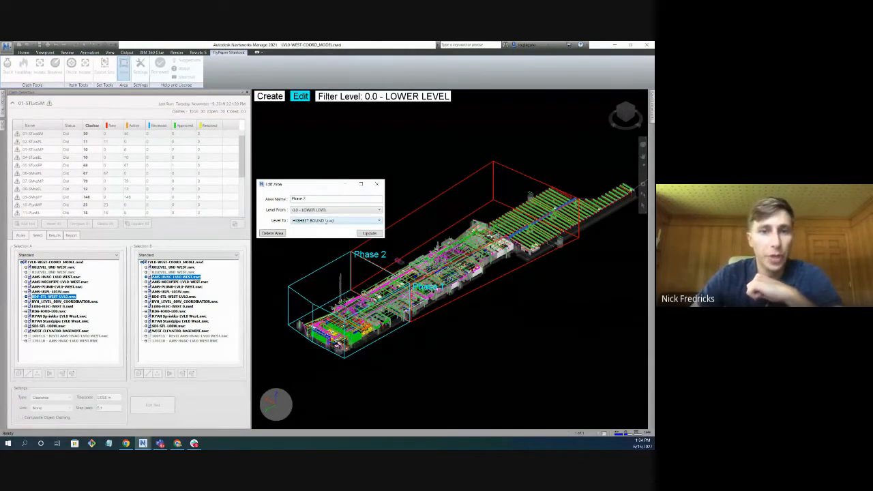
click(330, 221)
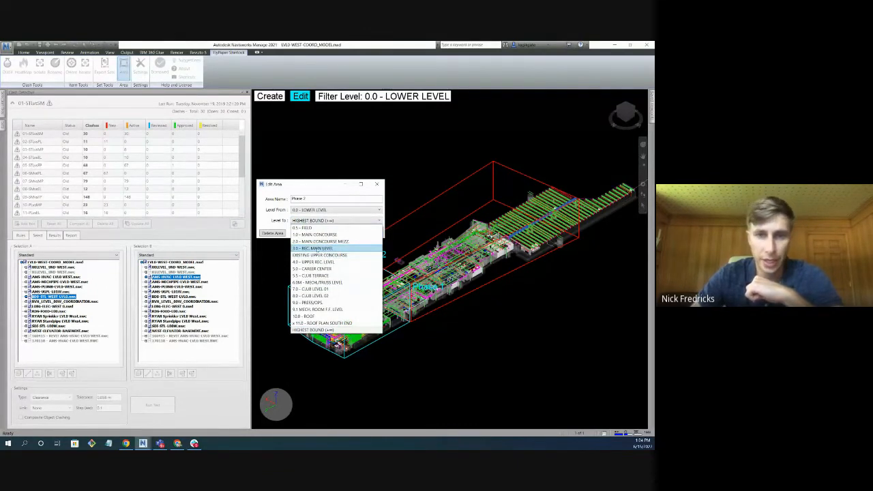
click(338, 248)
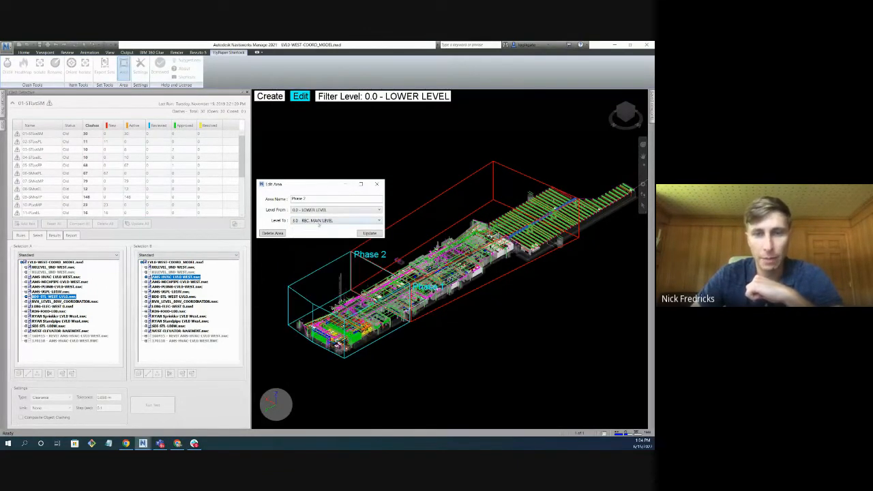
click(369, 233)
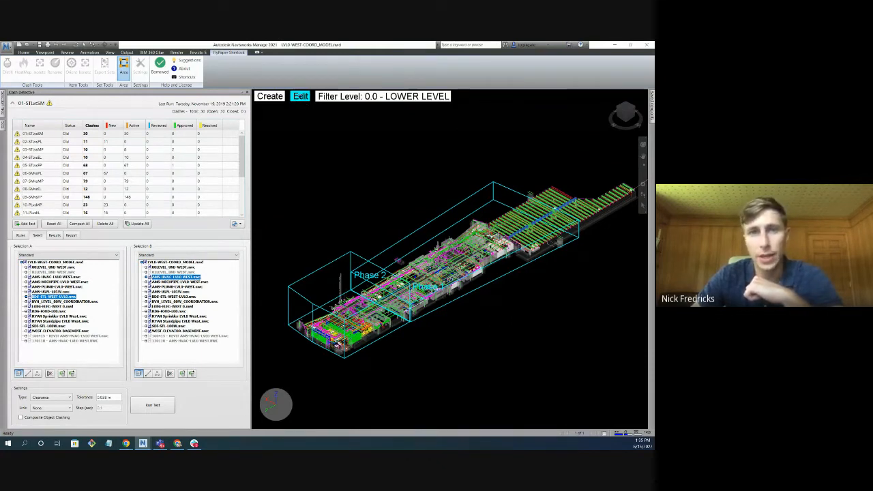
Set the Phase 2 area's starting level to 1.0 - MAIN CONCOURSE.
click(336, 348)
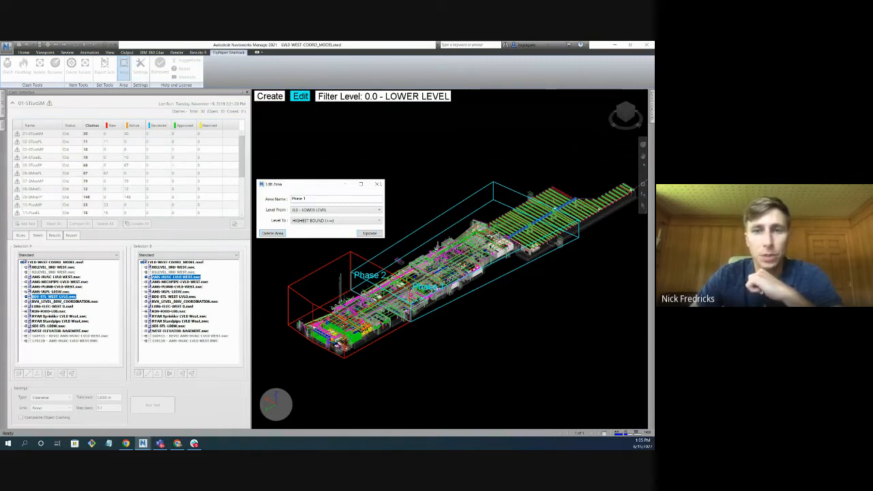
click(379, 186)
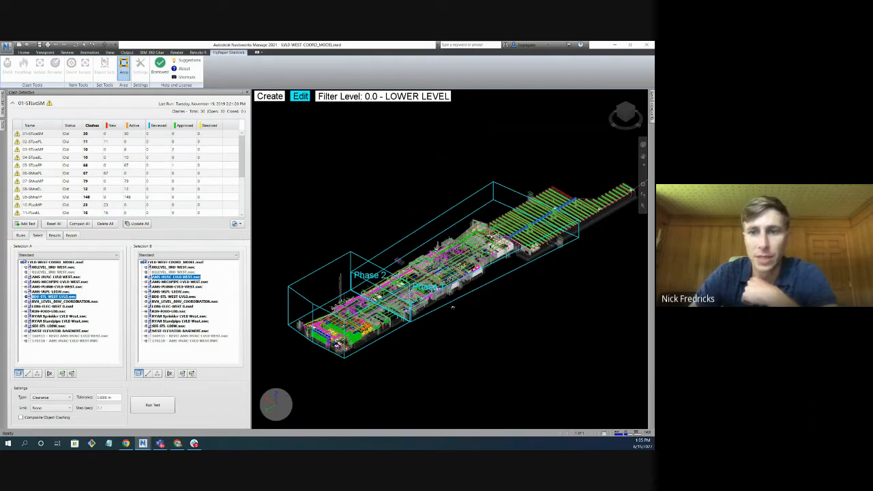
click(429, 286)
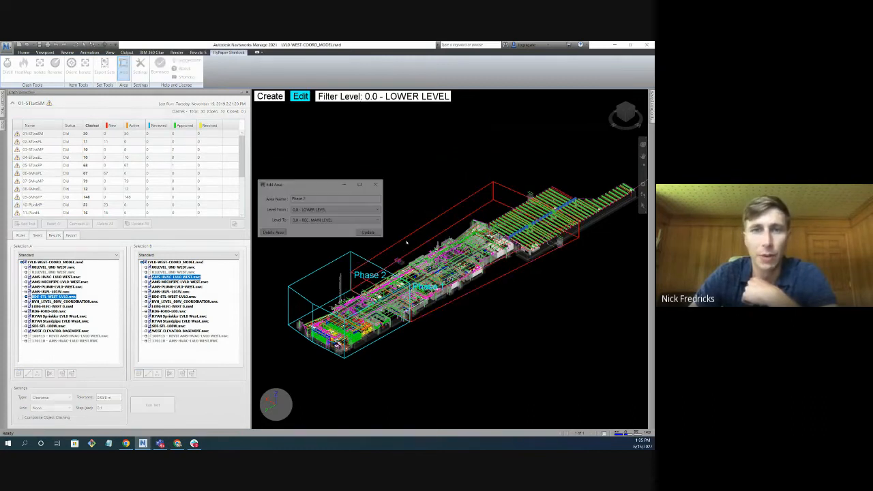
click(331, 213)
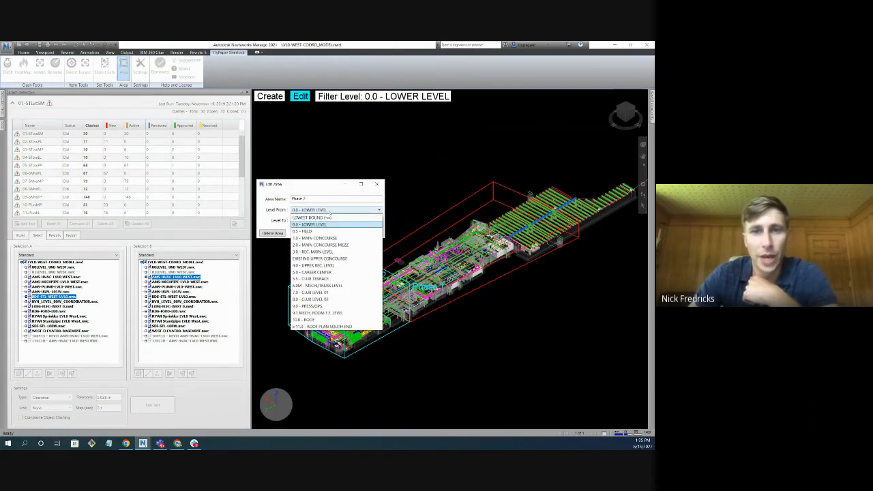
click(326, 238)
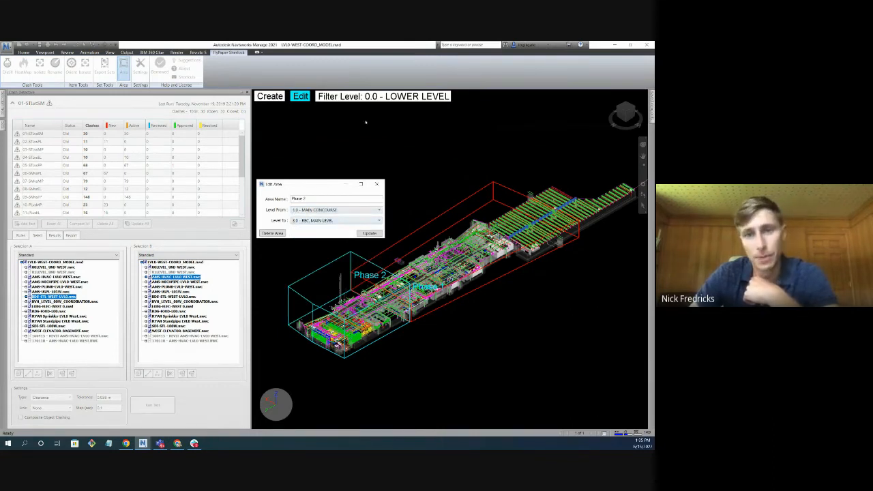
click(376, 183)
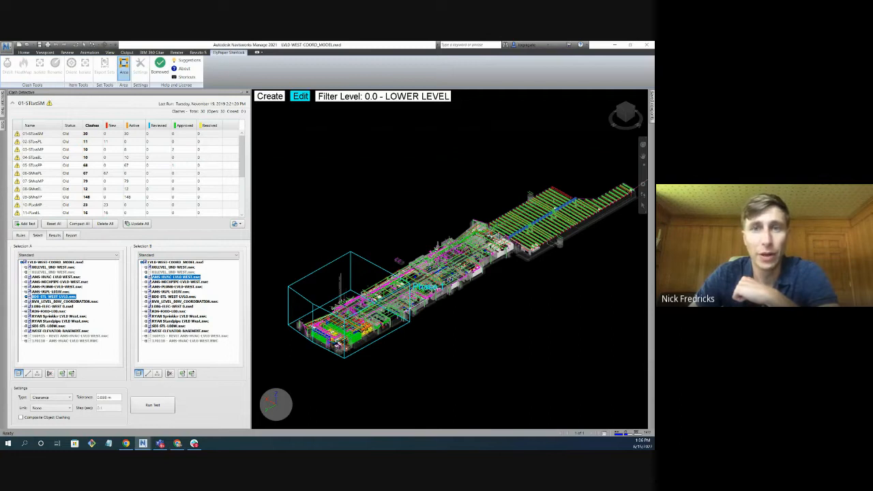
Change the area filter level to 2.0 - MAIN CONCOURSE MEZZ.
click(381, 96)
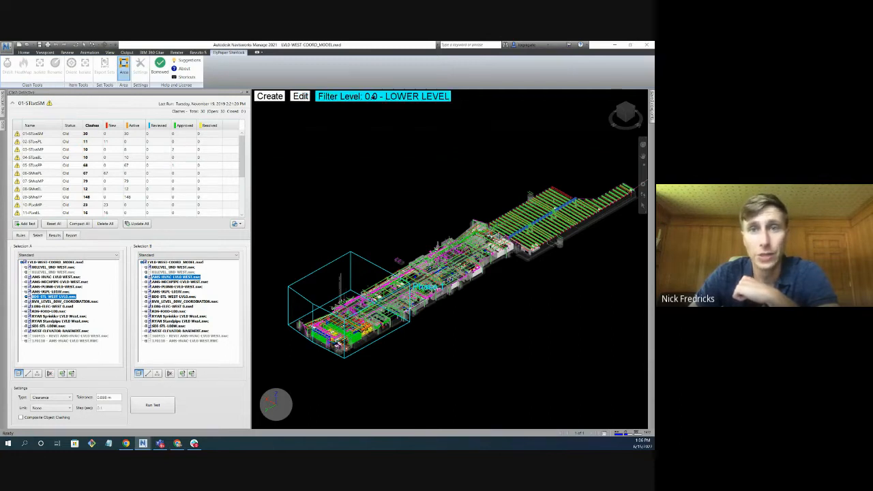
click(322, 207)
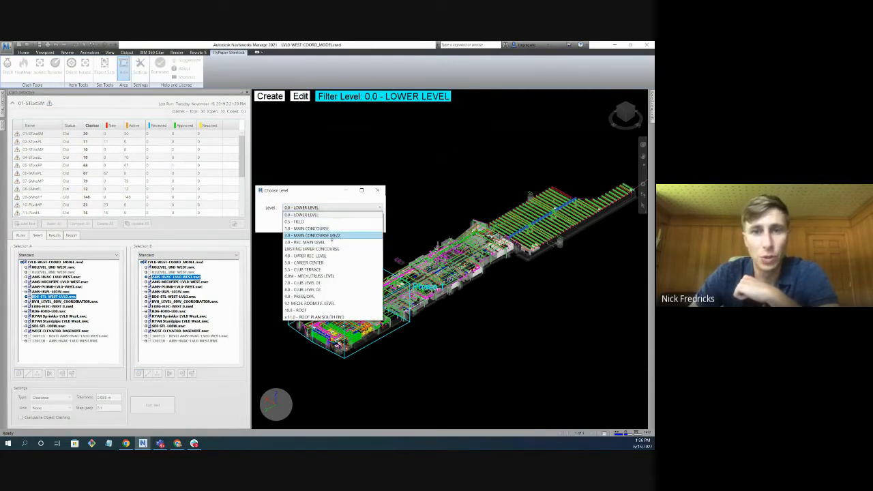
click(324, 235)
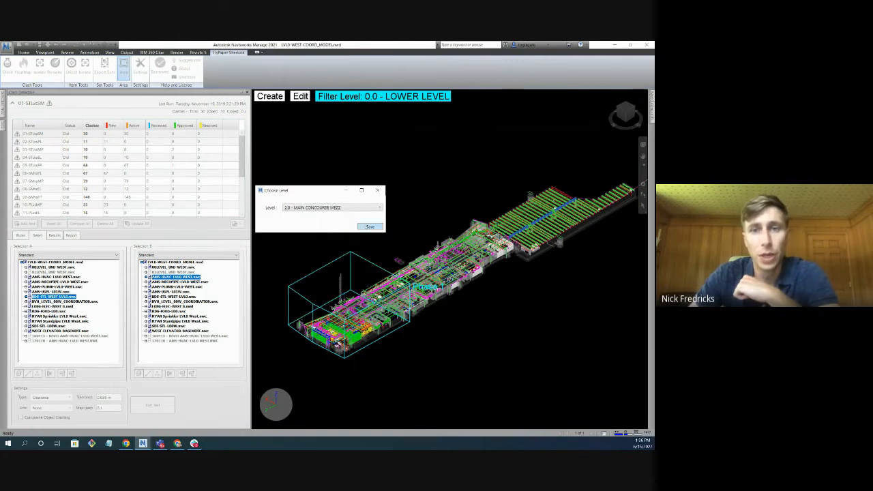
click(370, 225)
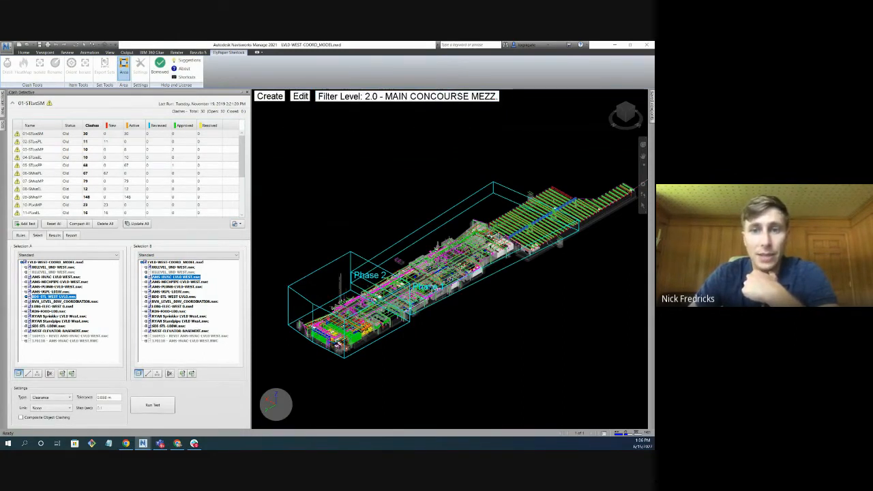
Review the level ranges of the Phase 2 and Phase 1 areas in their edit settings without changing them.
click(300, 96)
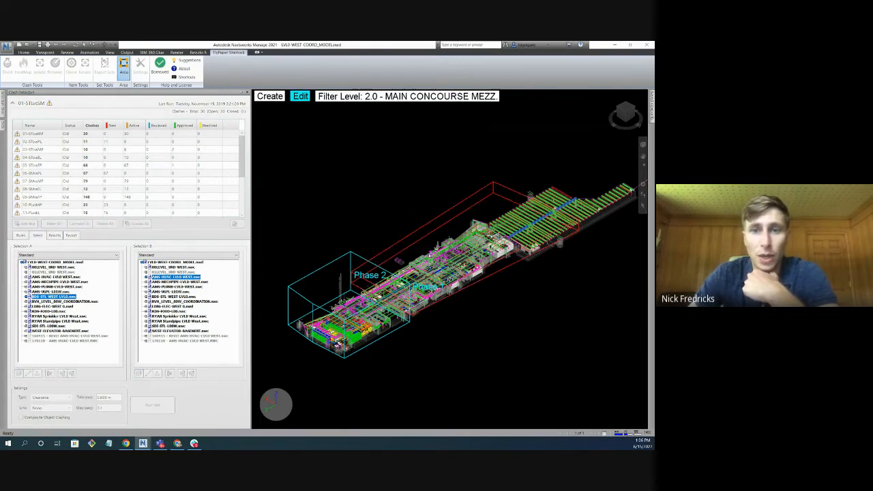
click(365, 279)
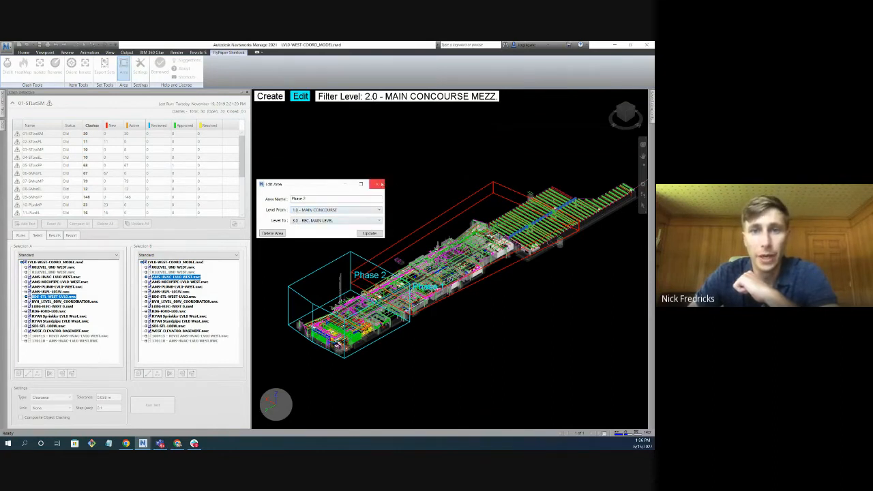
click(377, 183)
click(349, 282)
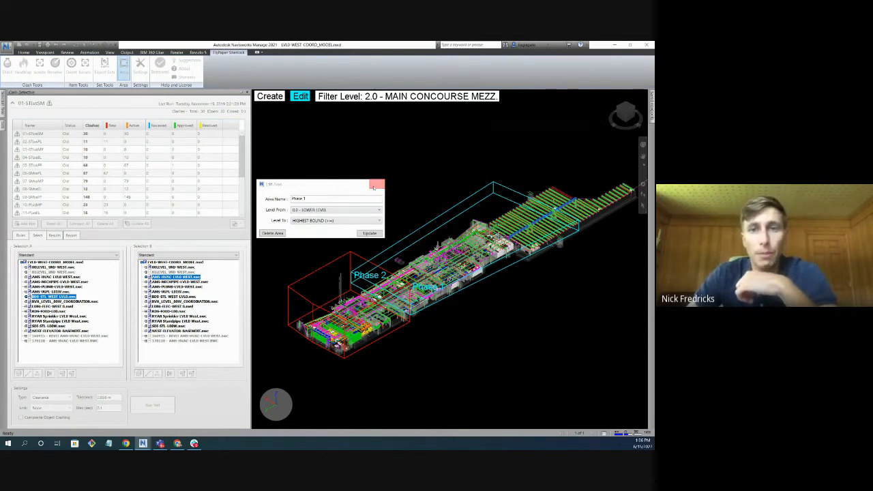
click(377, 185)
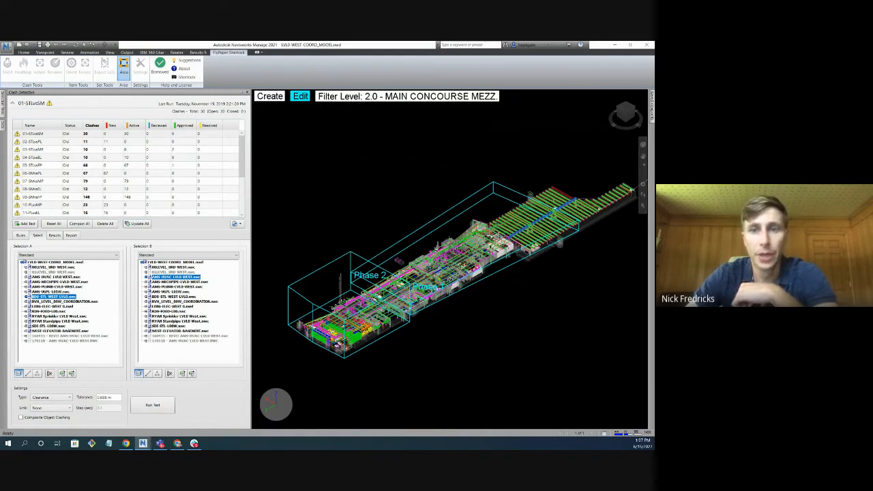
Set the Phase 2 area's level range from LOWEST BOUND to HIGHEST BOUND, update it and leave the area view.
click(370, 275)
click(320, 210)
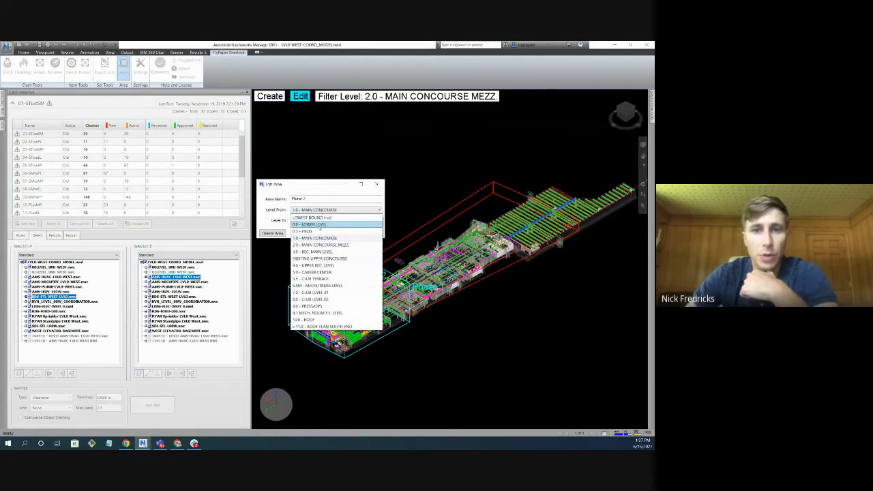
click(313, 216)
click(341, 221)
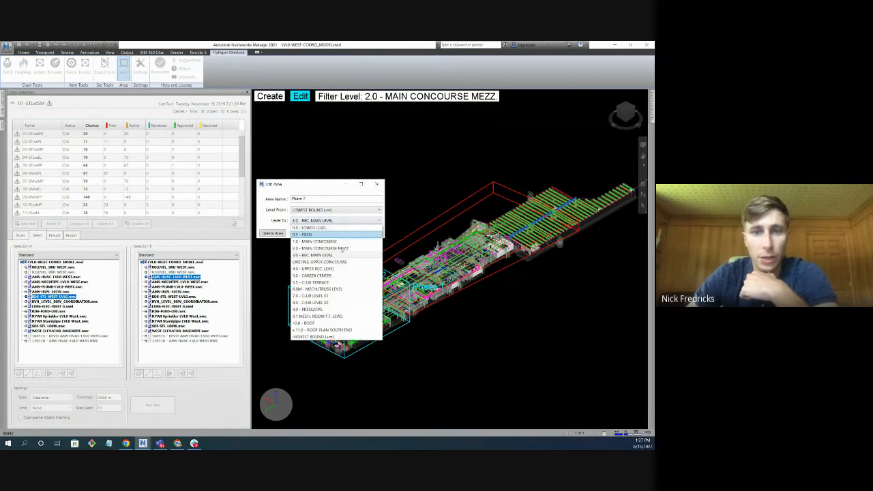
click(320, 337)
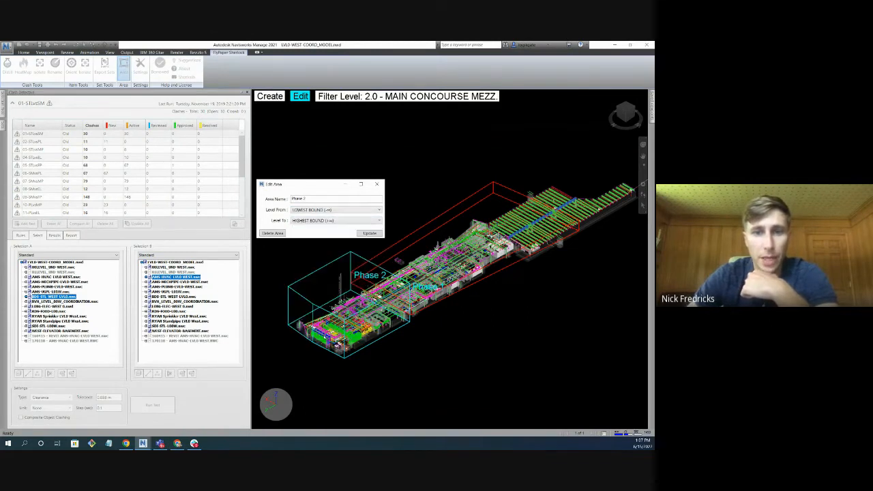
click(377, 233)
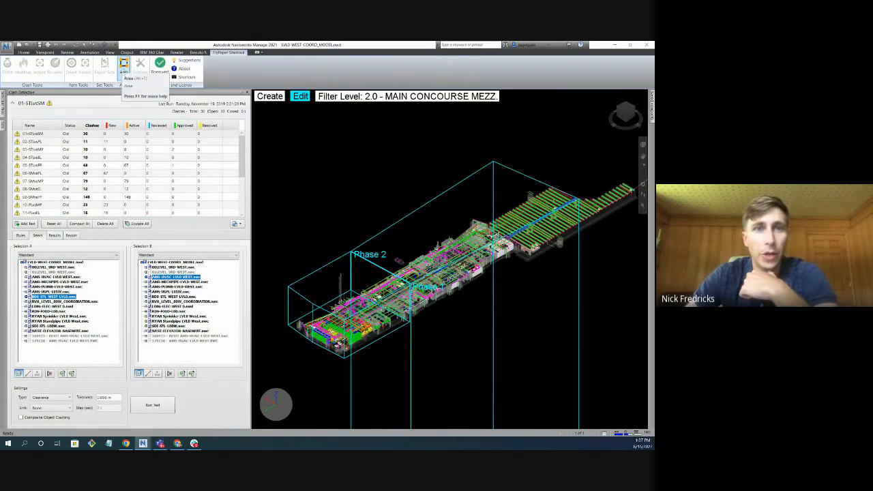
click(124, 66)
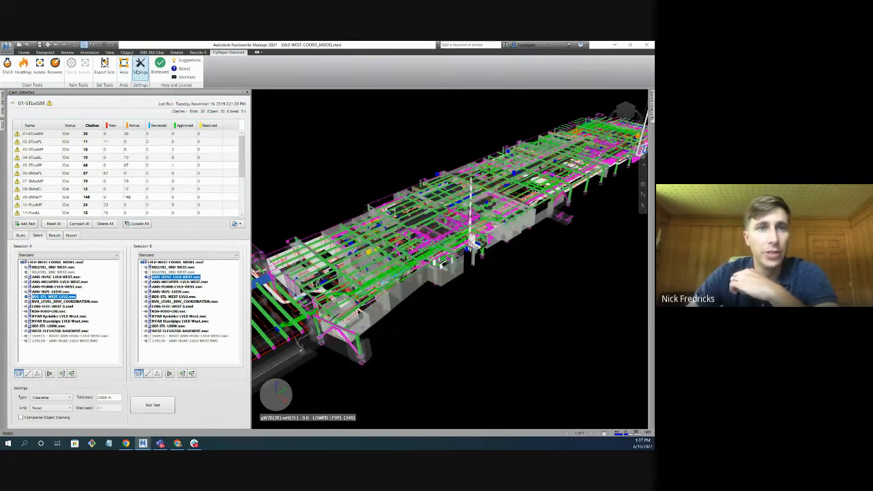
Check the Distill group name template and distill clash test 06-SMvsPL, regrouping its New, Active, Reviewed and Approved groups.
click(139, 66)
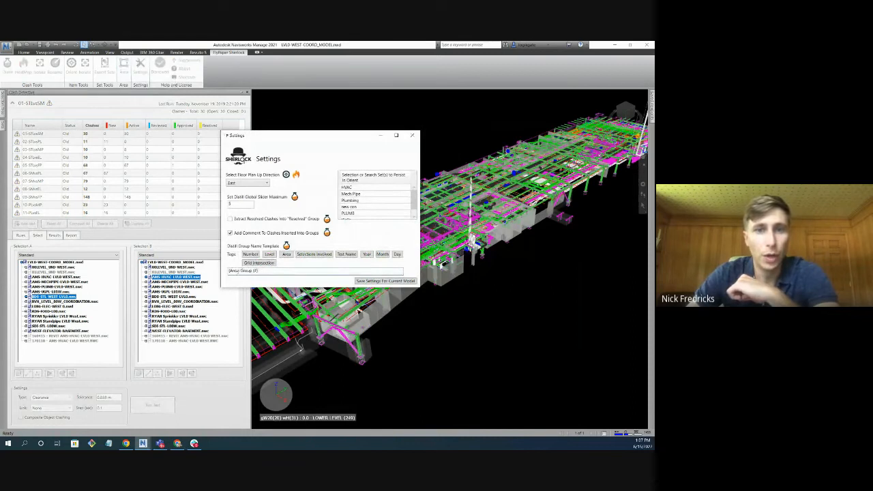
click(414, 135)
click(7, 63)
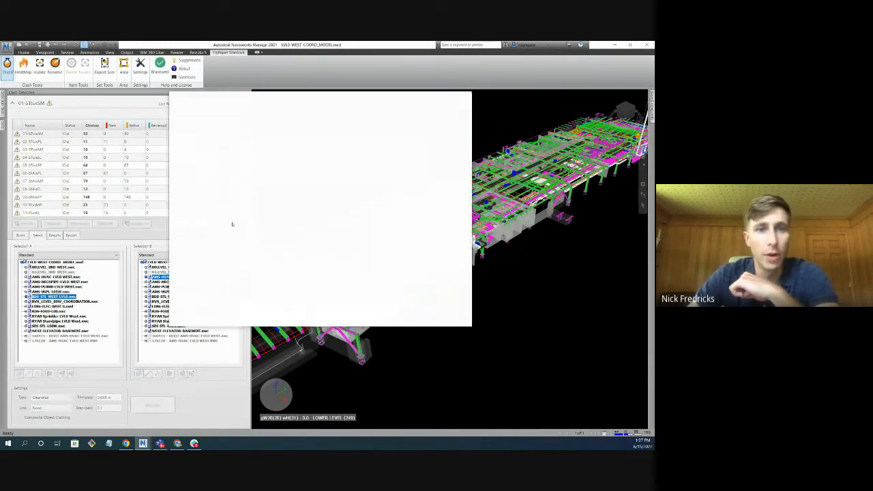
click(204, 177)
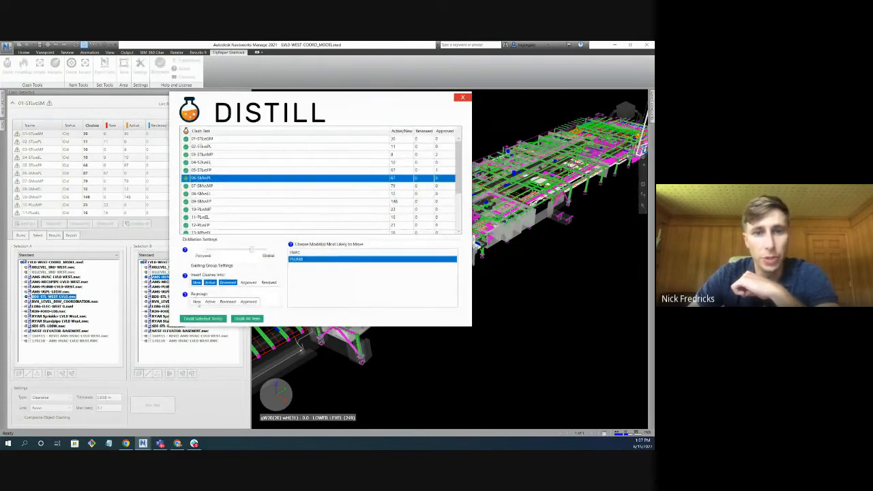
click(210, 302)
click(227, 301)
click(248, 301)
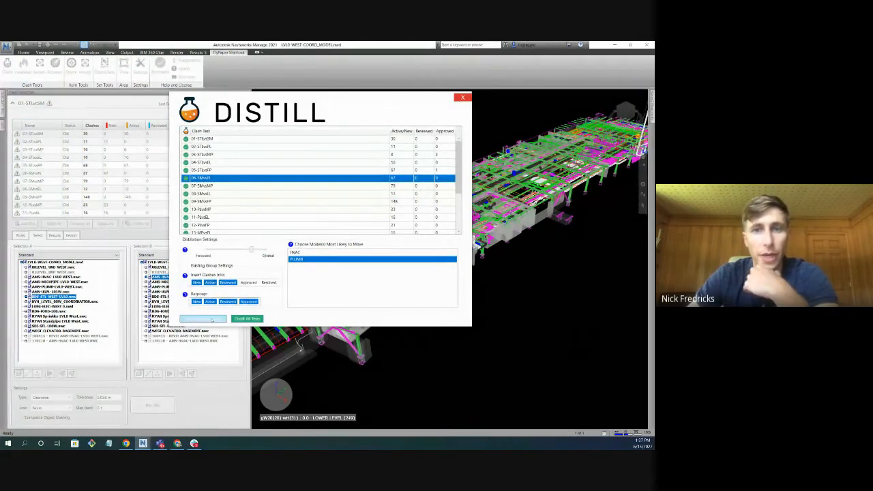
click(211, 319)
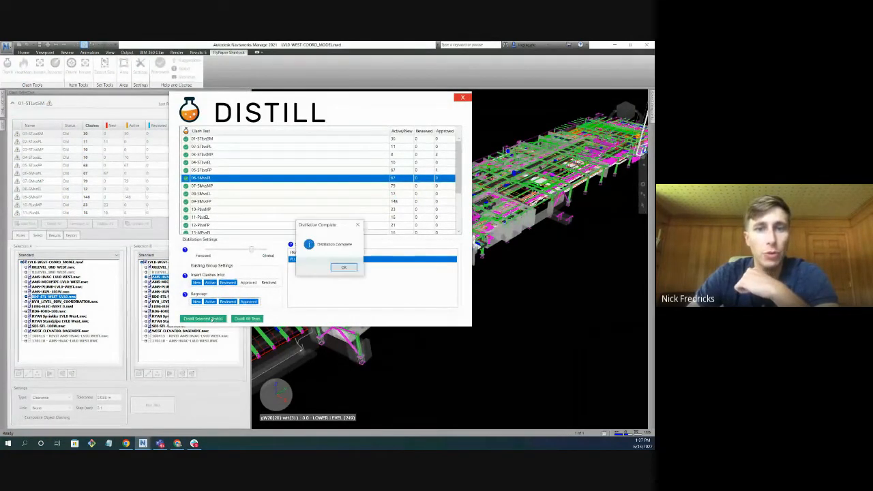
click(344, 267)
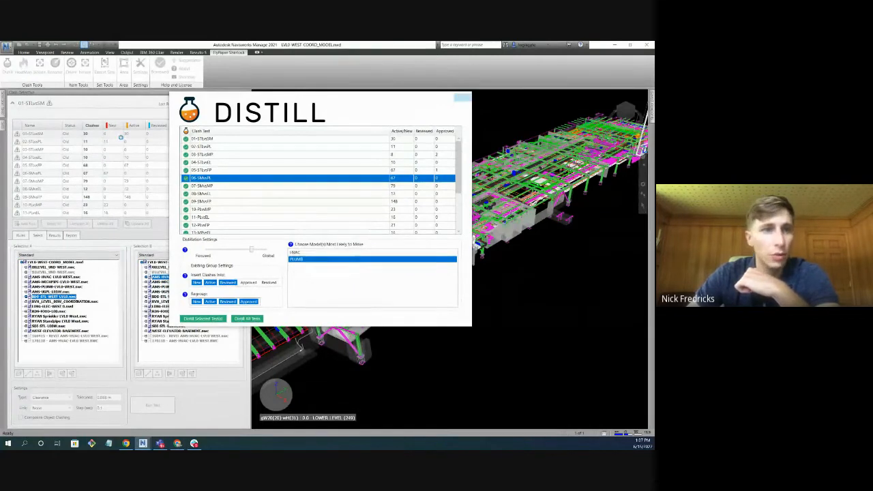
Open the results of test 06-SMvsPL, compare them with the group name template, and look through the groups sorted by name.
click(46, 173)
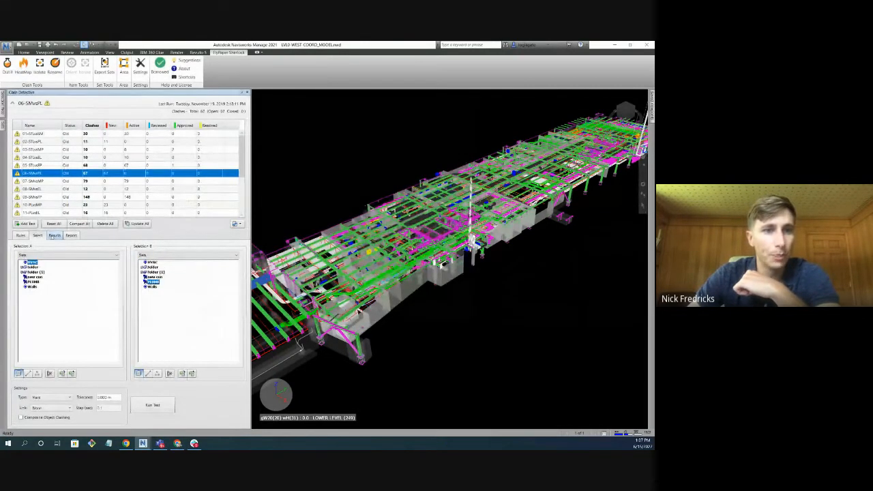
click(55, 235)
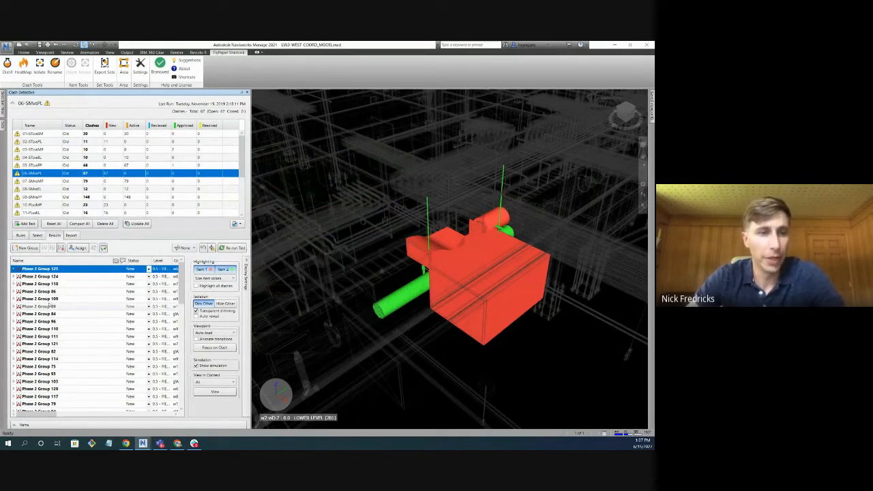
click(138, 65)
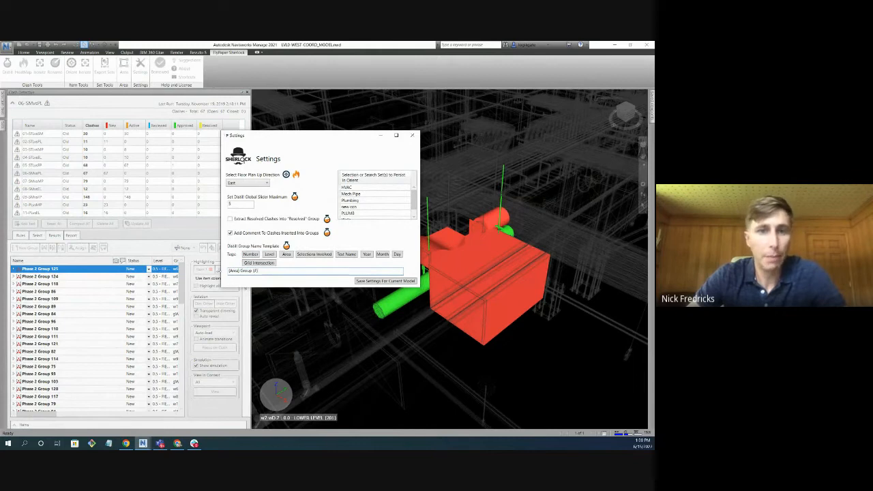
click(412, 135)
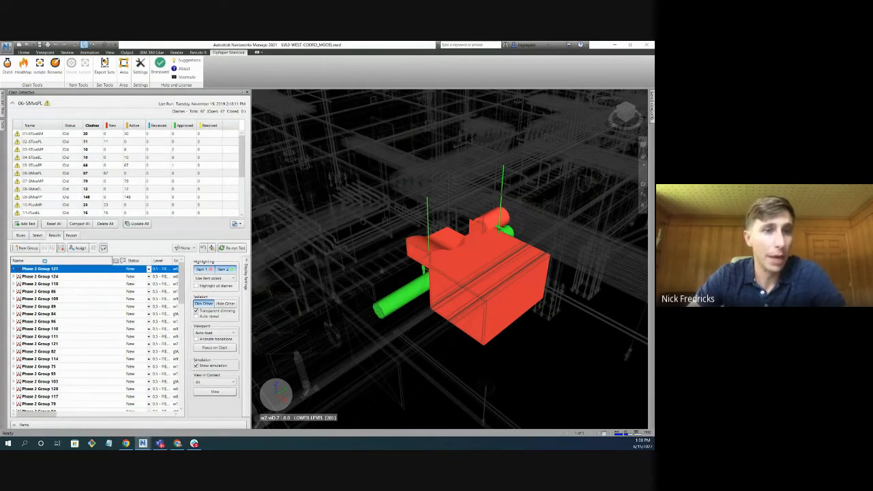
click(45, 262)
scroll(79, 275, down, 9)
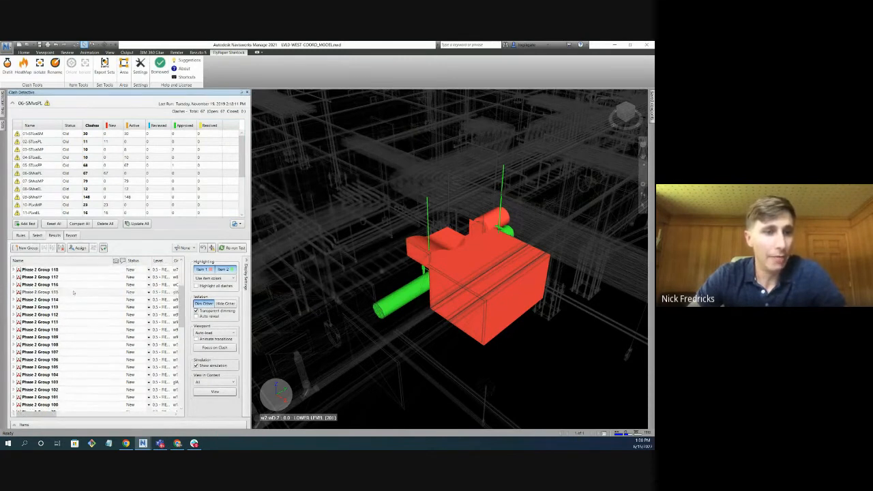
scroll(69, 359, down, 4)
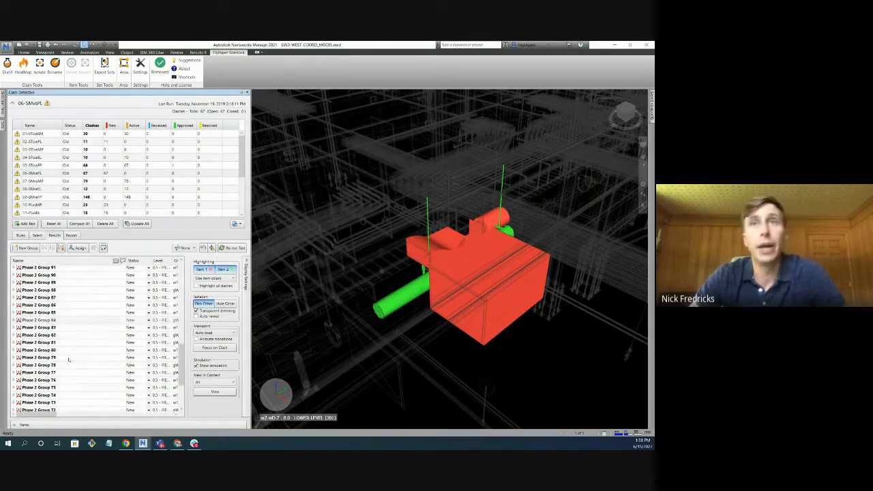
scroll(74, 358, down, 3)
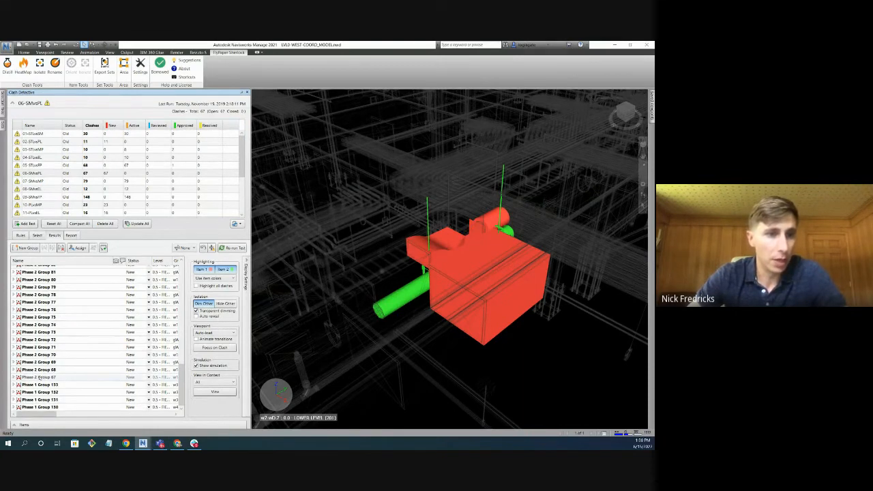
scroll(41, 372, up, 13)
scroll(41, 373, down, 13)
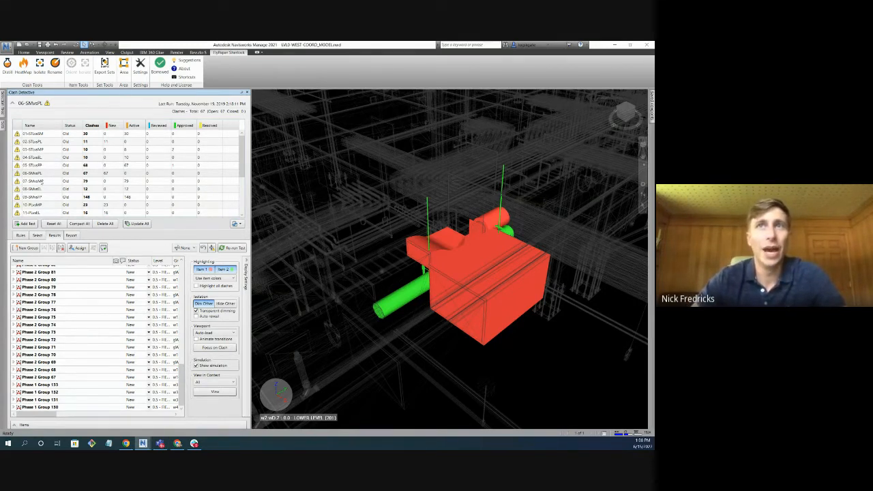
Rename all clash groups in test 07-SMvsMP with the template {Area} {ExistingClashName}.
click(41, 182)
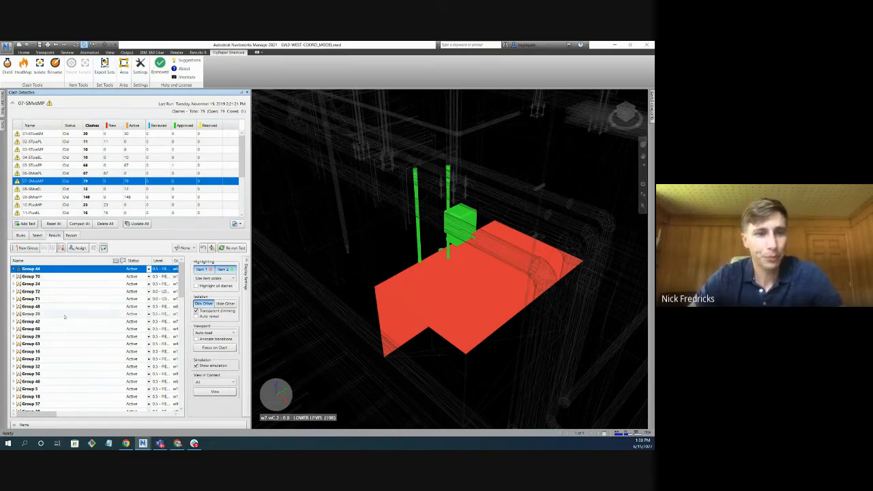
scroll(69, 330, down, 15)
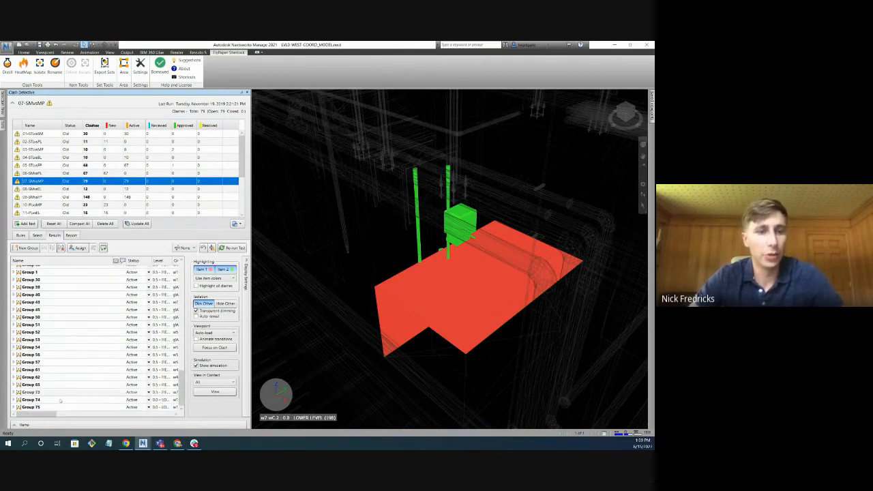
shift+click(31, 407)
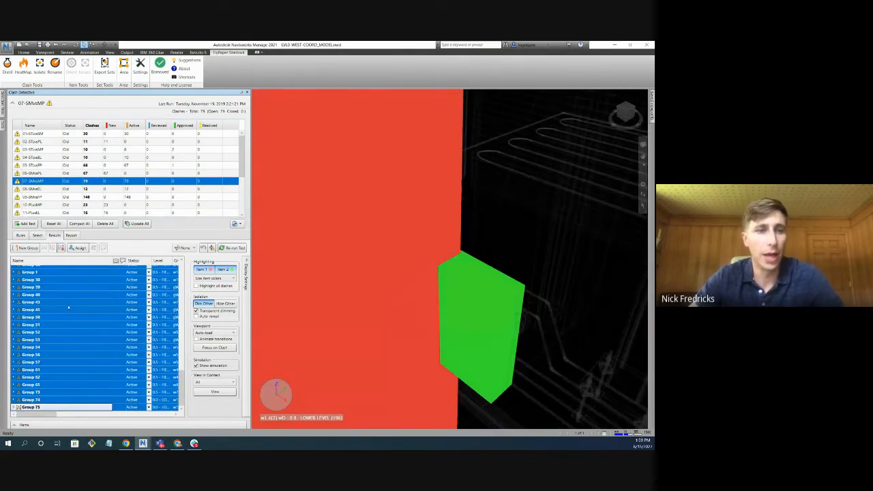
click(55, 65)
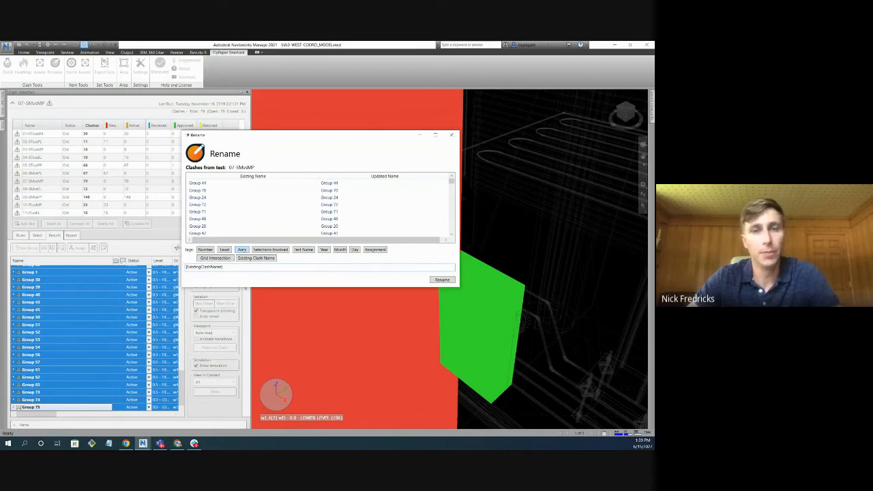
click(242, 250)
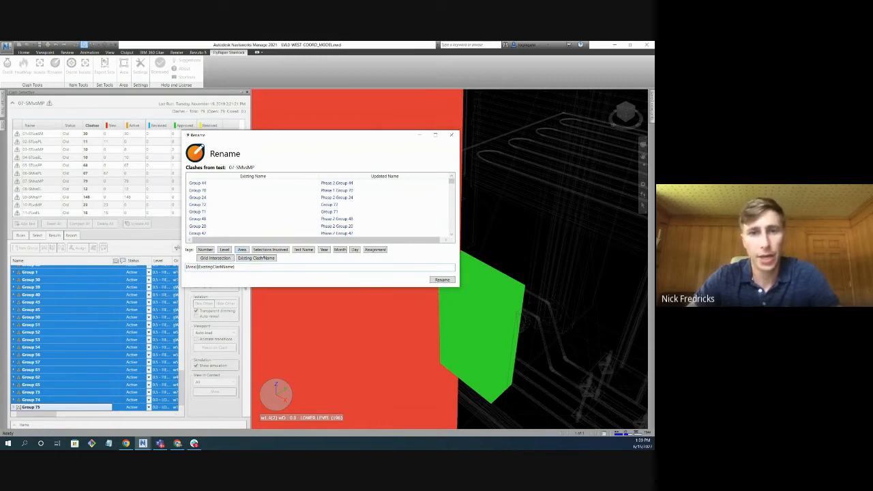
drag(197, 267, 184, 268)
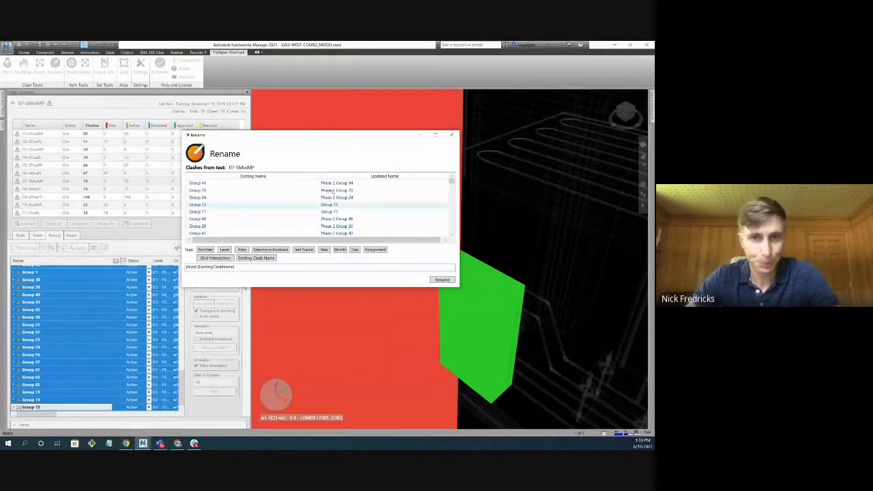
scroll(345, 190, down, 2)
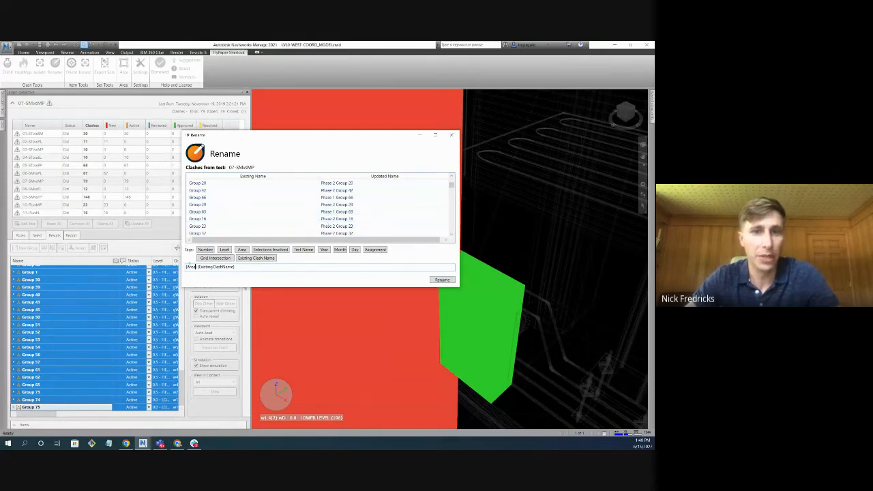
scroll(334, 210, up, 2)
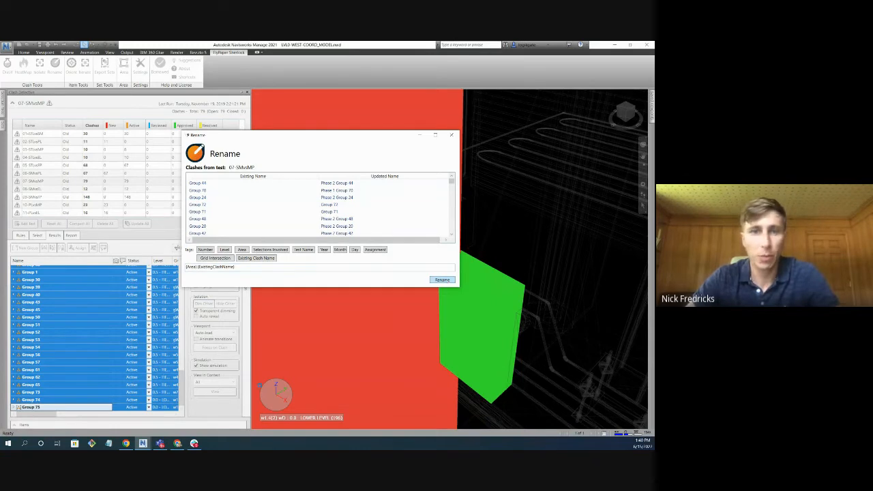
click(442, 279)
Sort the renamed groups of test 07-SMvsMP by name and look through the list for their area prefixes.
click(62, 332)
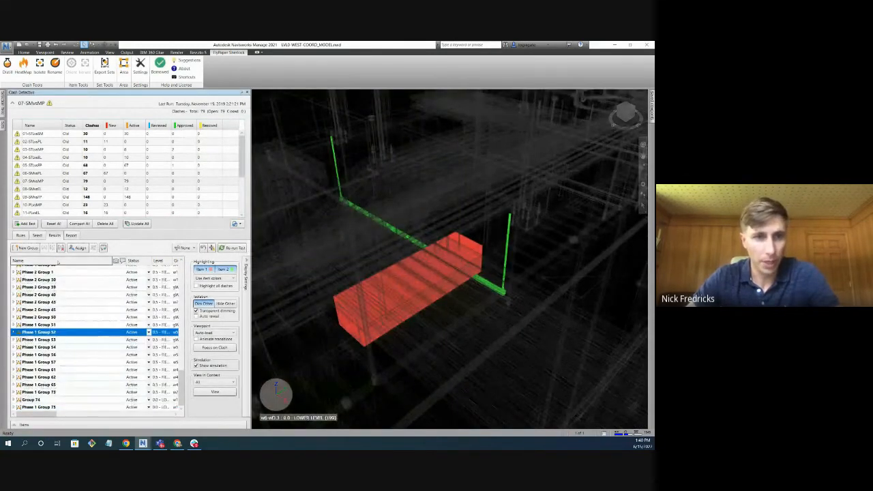
click(58, 262)
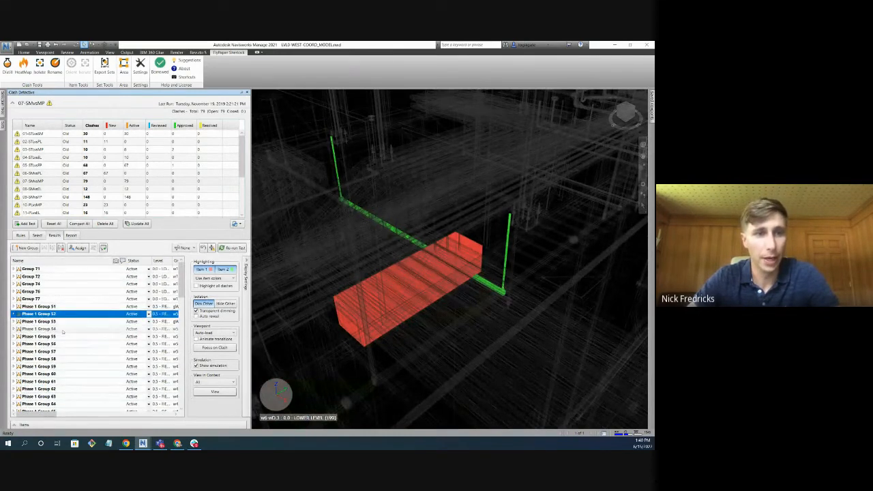
scroll(62, 334, down, 4)
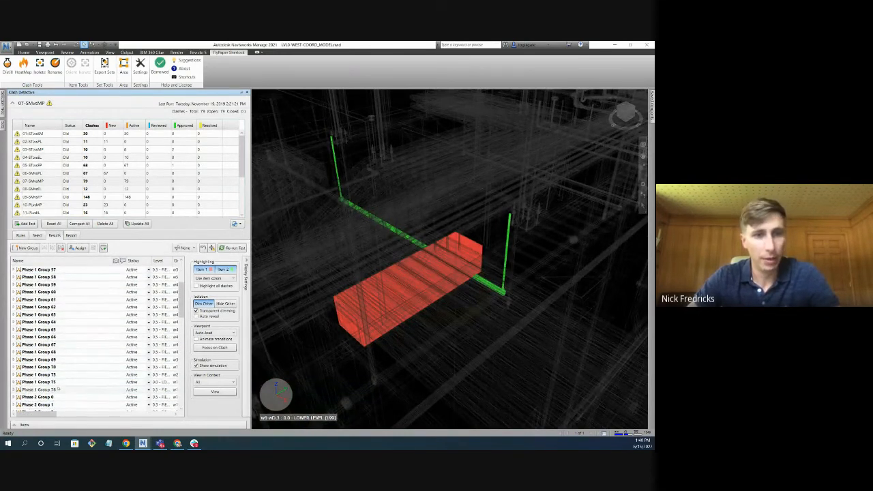
scroll(59, 389, down, 15)
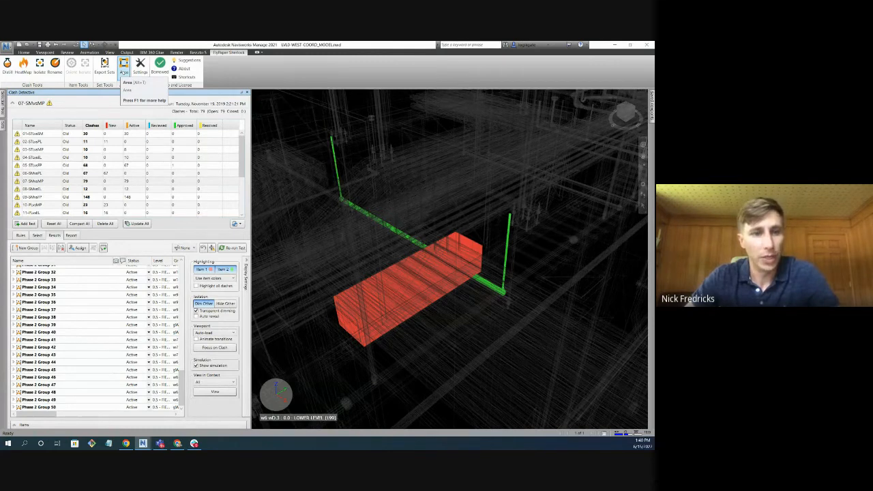
Delete the Phase 1 area from the Sherlock areas, leaving the Phase 2 area in place.
click(124, 68)
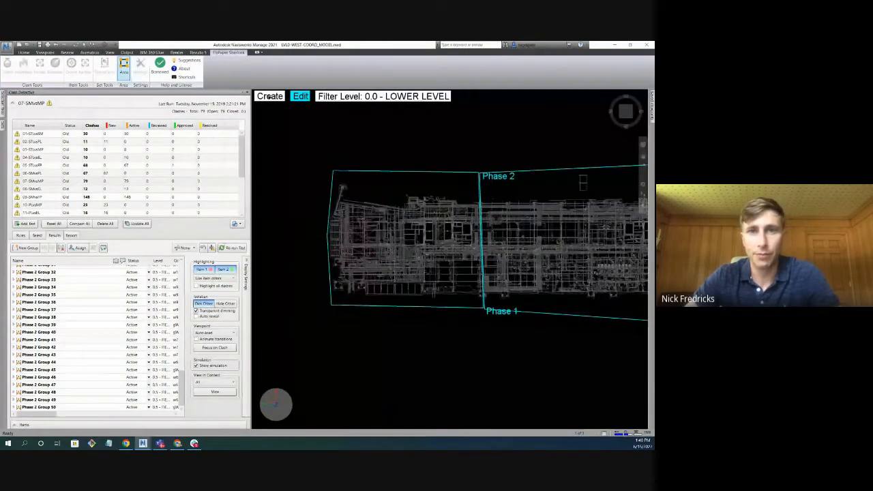
click(271, 96)
click(301, 96)
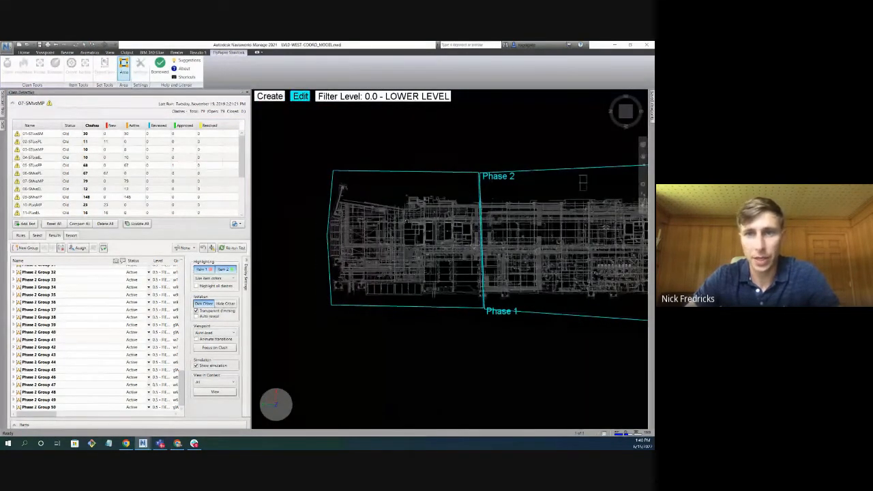
click(371, 202)
click(273, 232)
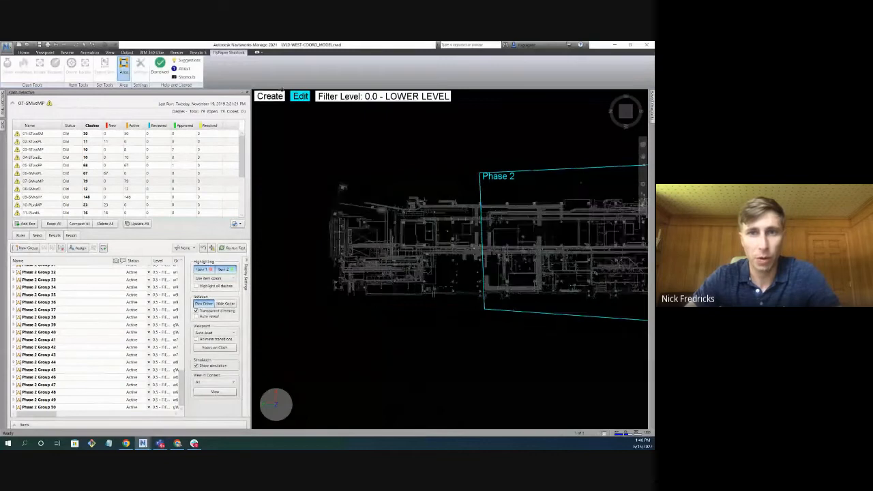
Draw a small rectangular area around the upper protruding part of the former Phase 1 section and save it as Risers.
click(270, 96)
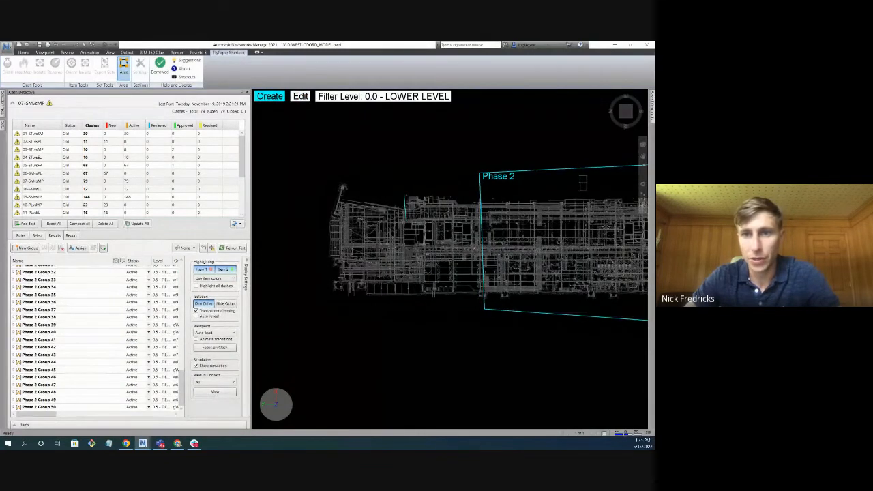
click(404, 195)
click(403, 219)
click(439, 220)
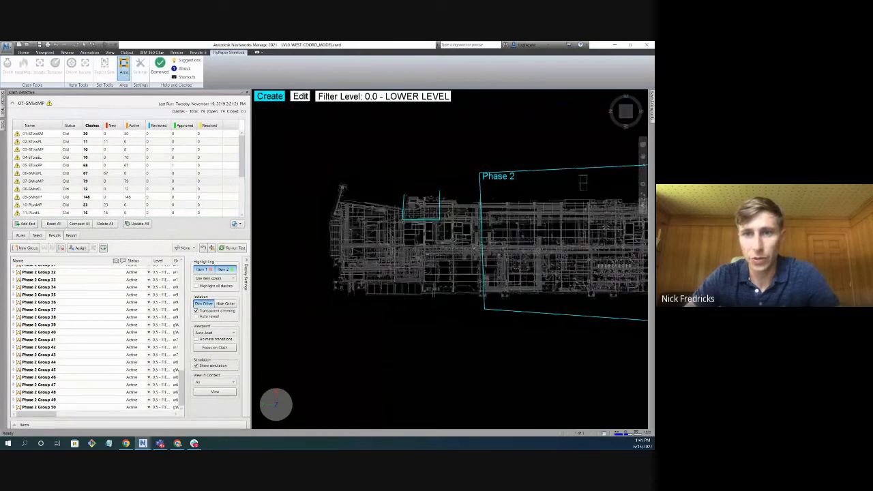
click(438, 192)
click(404, 194)
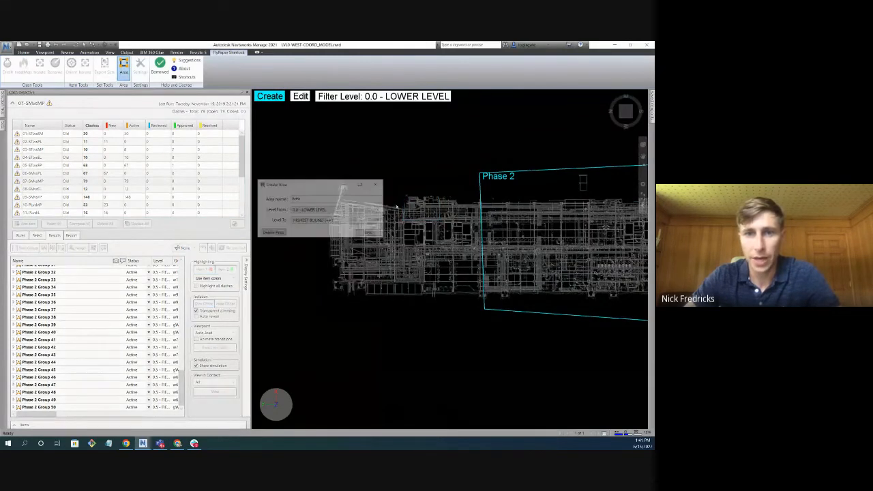
text(Riser1)
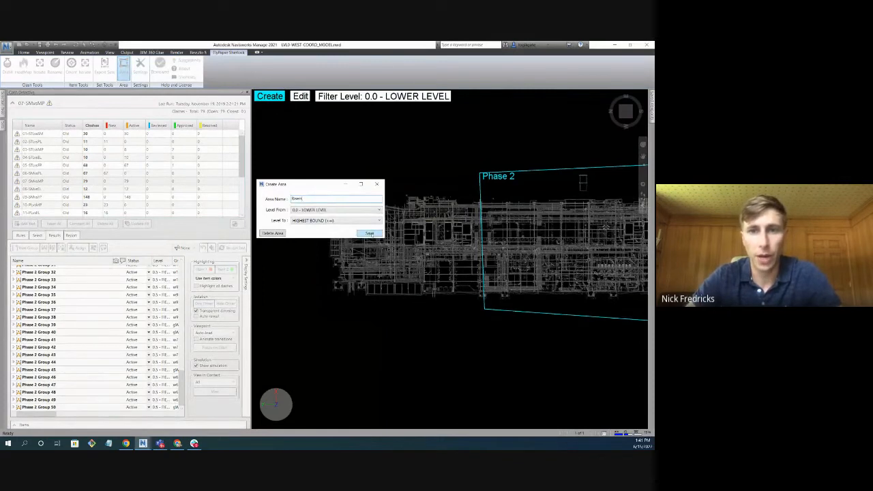
click(369, 233)
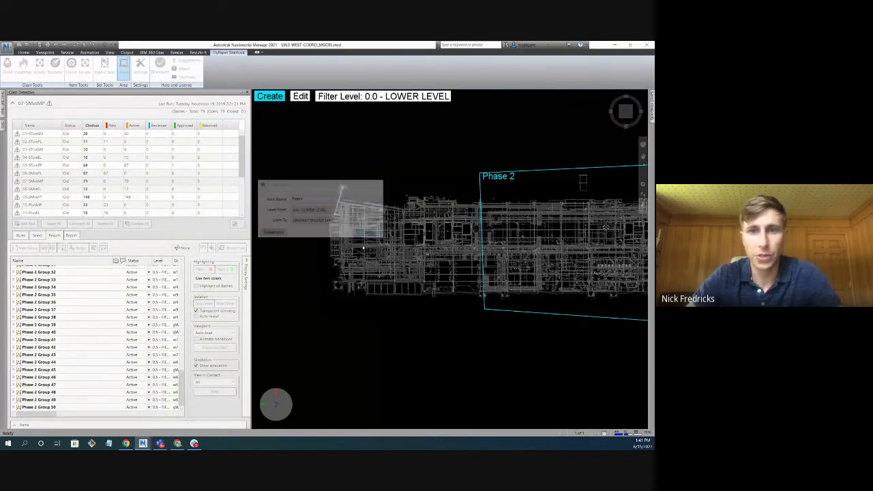
click(124, 66)
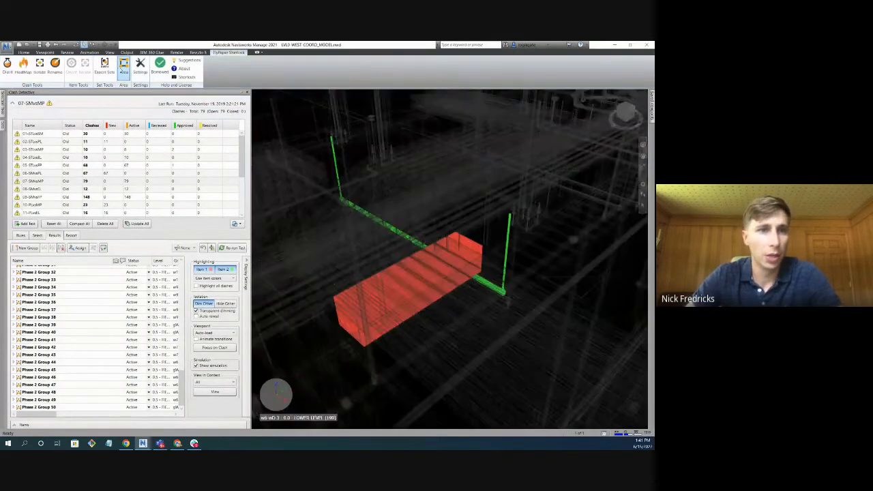
Select all clash groups in test 07-SMvsMP and open them in the Rename tool.
click(36, 189)
shift+click(50, 351)
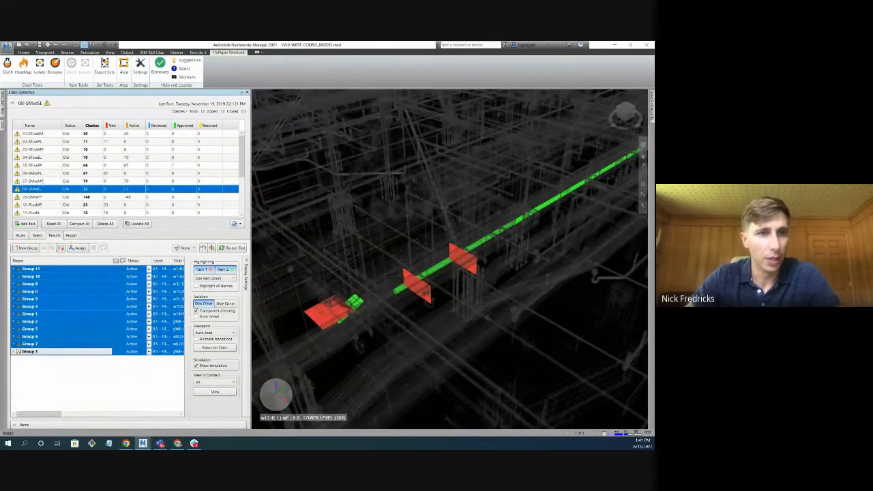
click(39, 174)
click(43, 181)
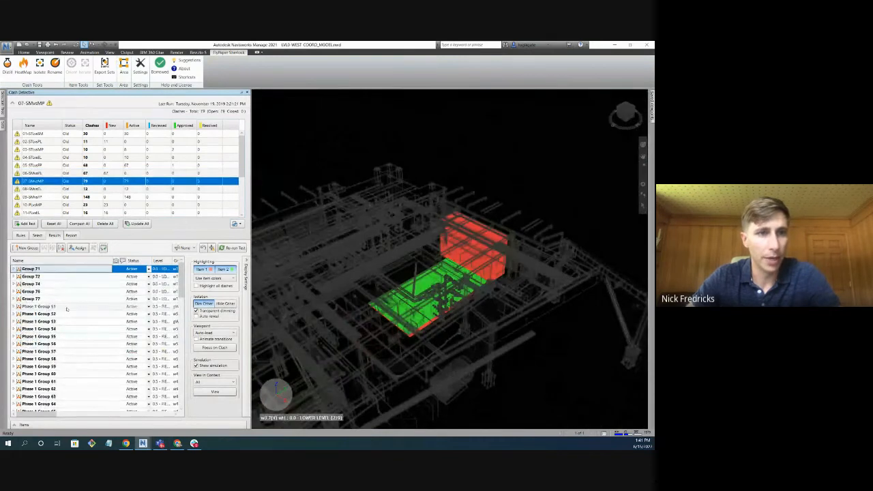
shift+click(58, 406)
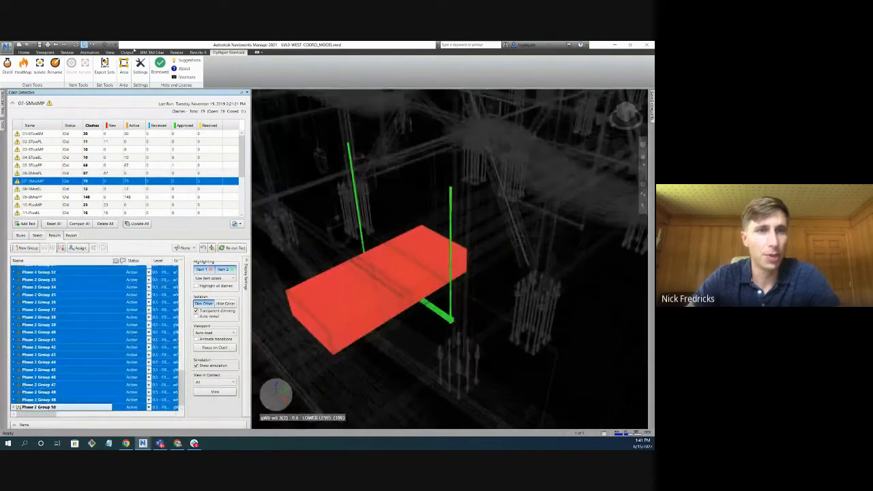
click(56, 65)
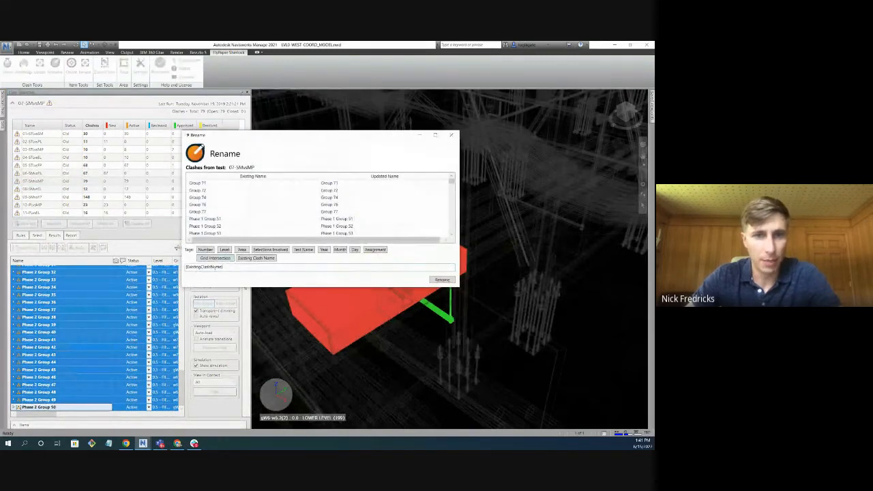
Replace the rename template for the 07-SMvsMP groups with the {Area} tag alone.
scroll(341, 191, down, 3)
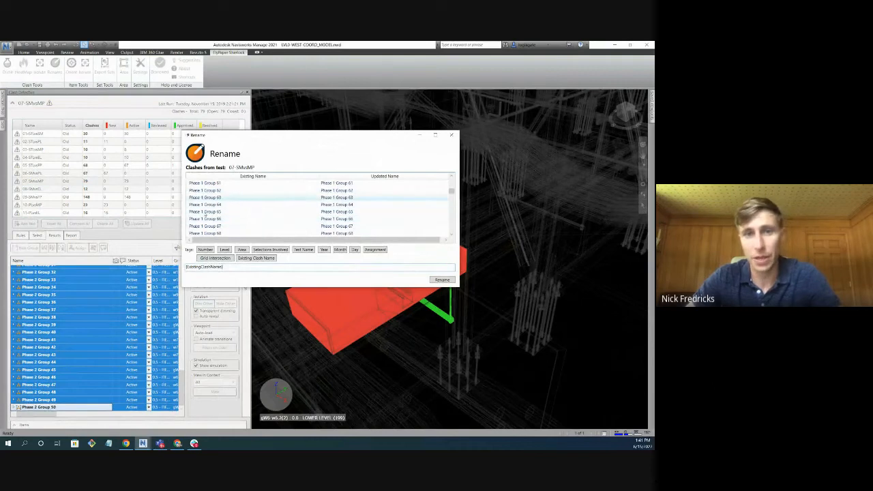
scroll(232, 225, down, 2)
drag(230, 266, 185, 267)
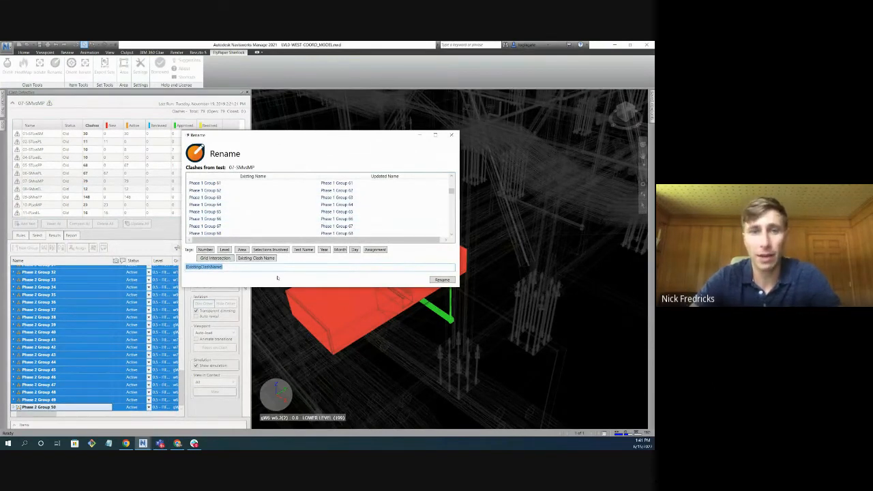
key(BackSpace)
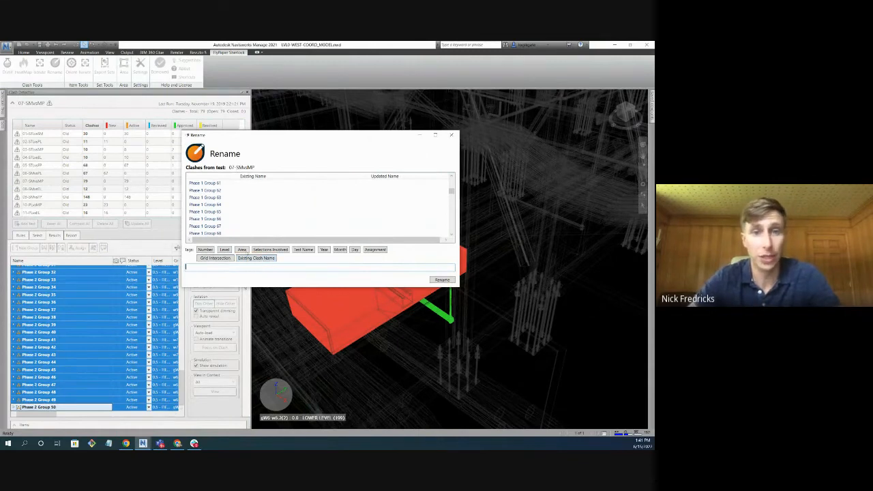
click(242, 249)
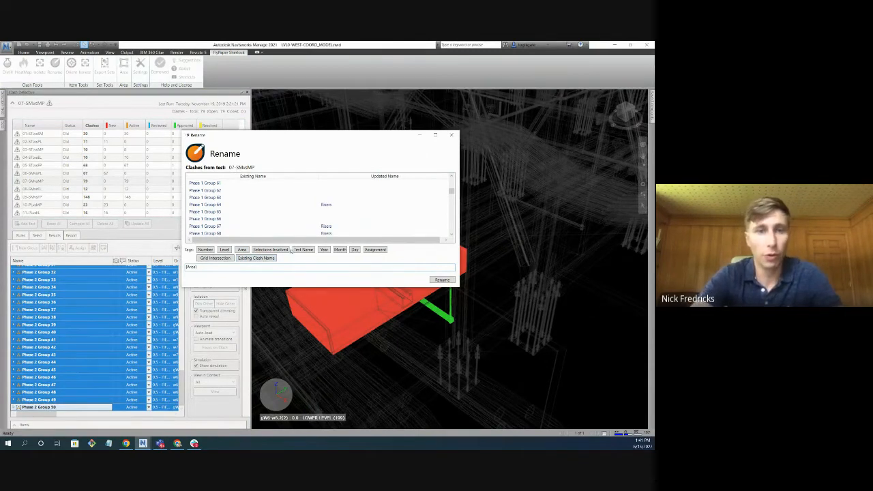
Try the name template {Area} group {#} and look through the previewed group names.
text(group)
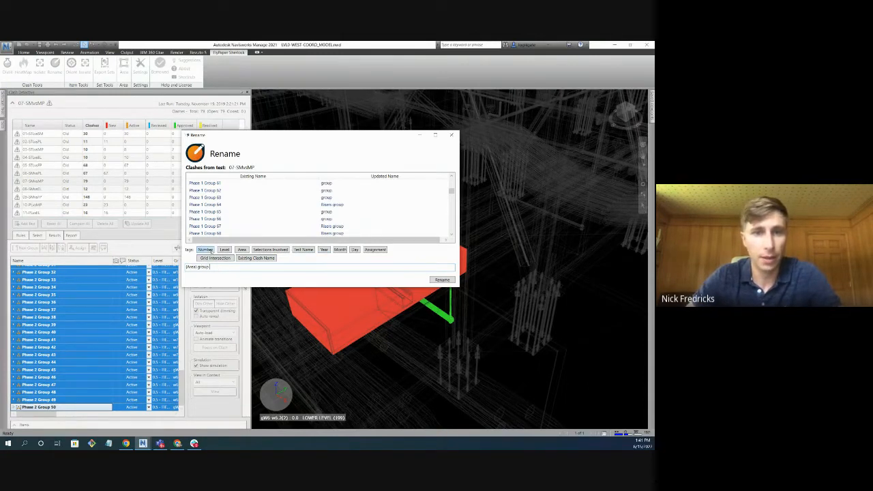
click(209, 250)
scroll(347, 216, down, 5)
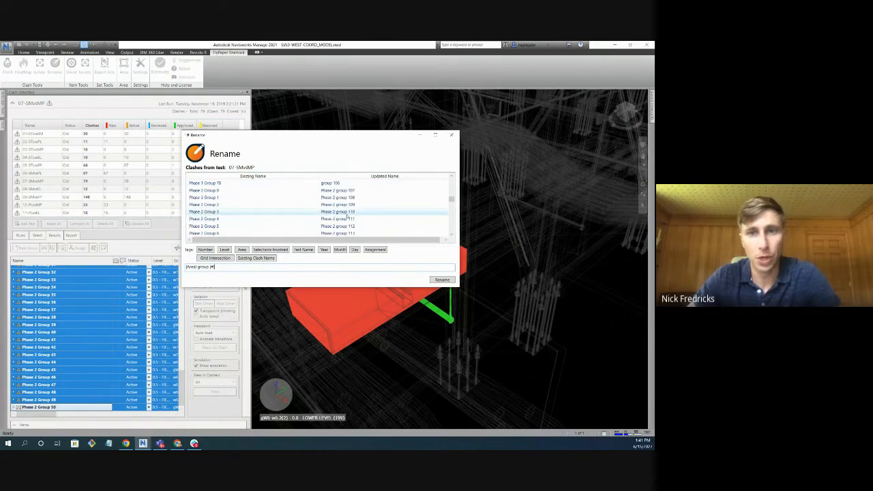
scroll(348, 214, up, 4)
scroll(314, 204, up, 3)
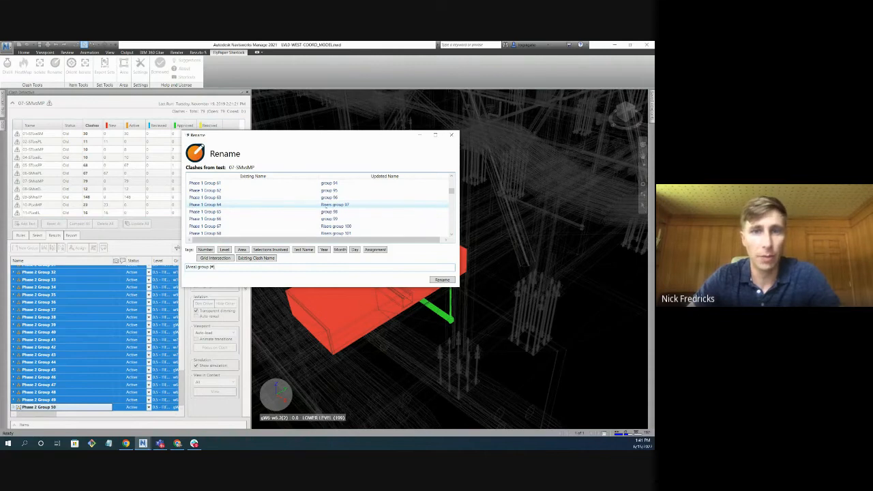
scroll(313, 215, down, 3)
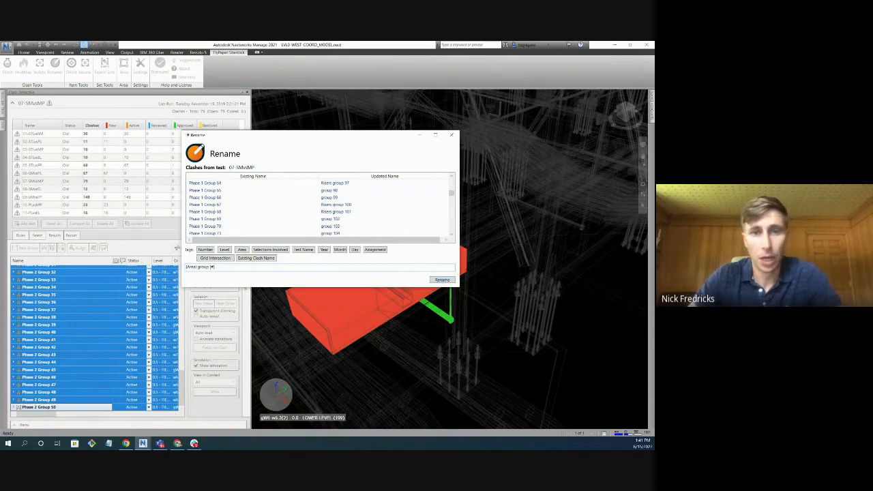
drag(216, 267, 197, 266)
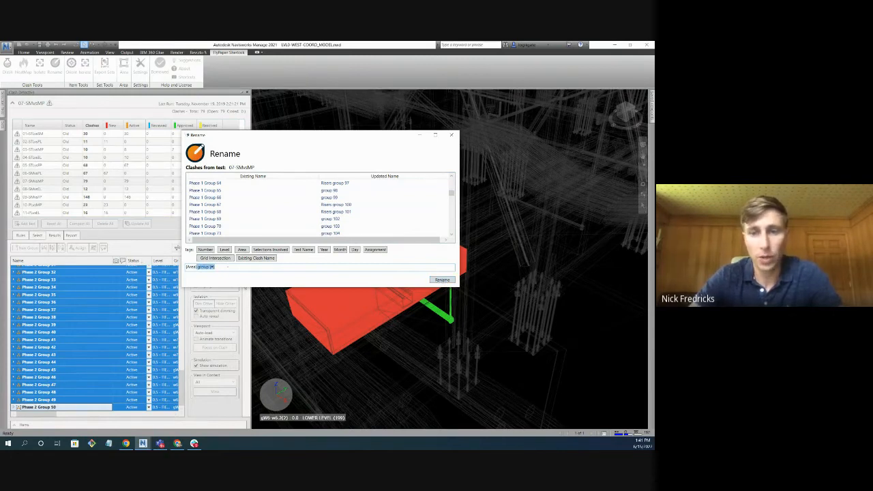
key(BackSpace)
Complete the template as {Area} {ExistingClashName} and rename all selected groups in test 07-SMvsMP.
click(265, 259)
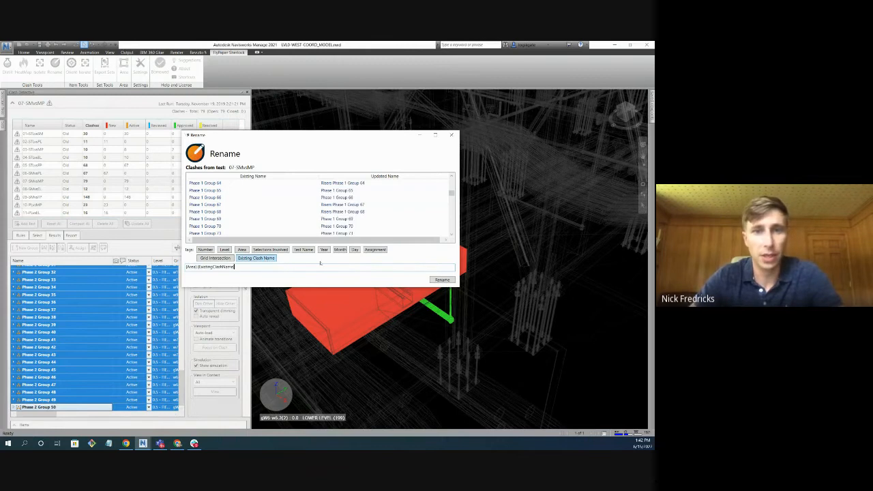
scroll(354, 222, up, 1)
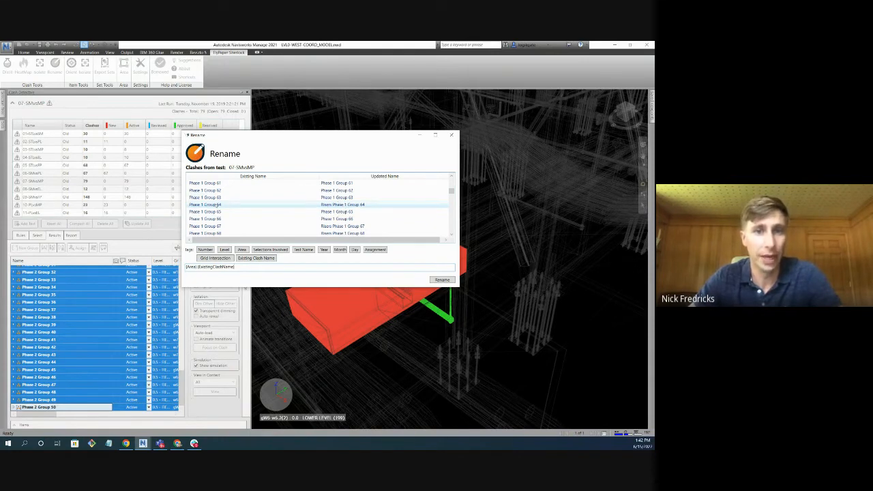
click(442, 280)
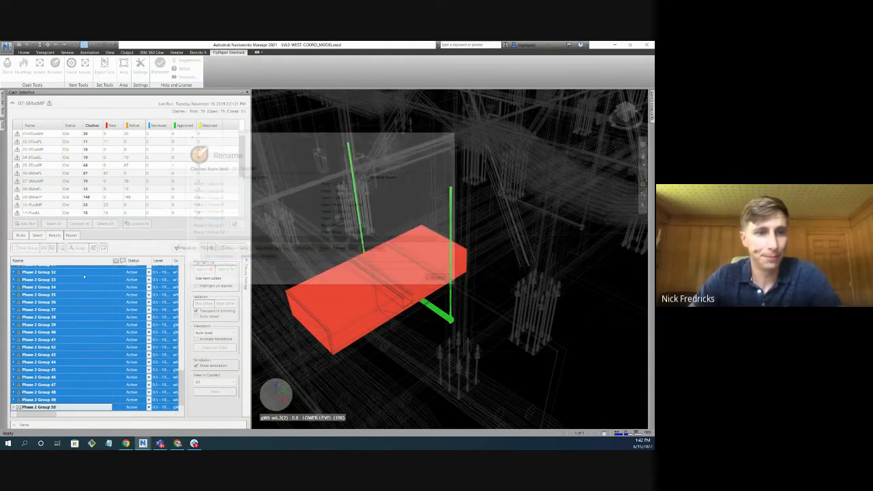
Sort the renamed groups by name, select Risers Phase 1 Groups 68, 67 and 64, and view their clashes against the Risers area.
click(66, 261)
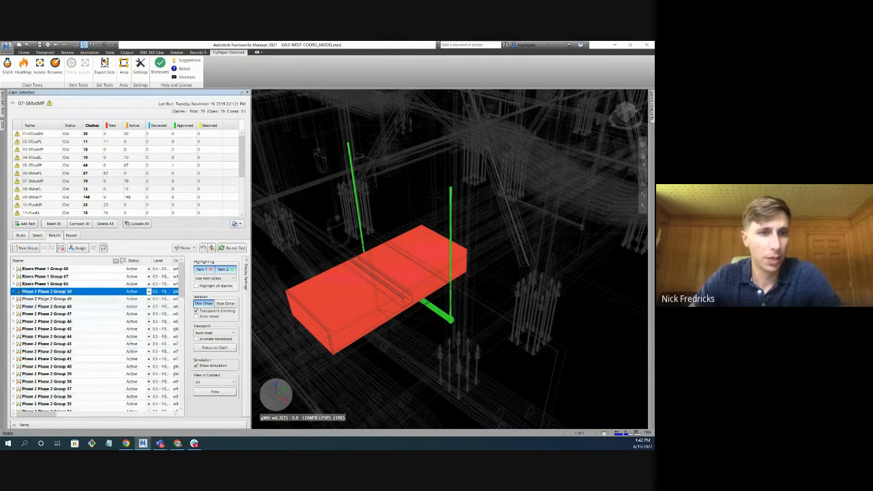
click(34, 270)
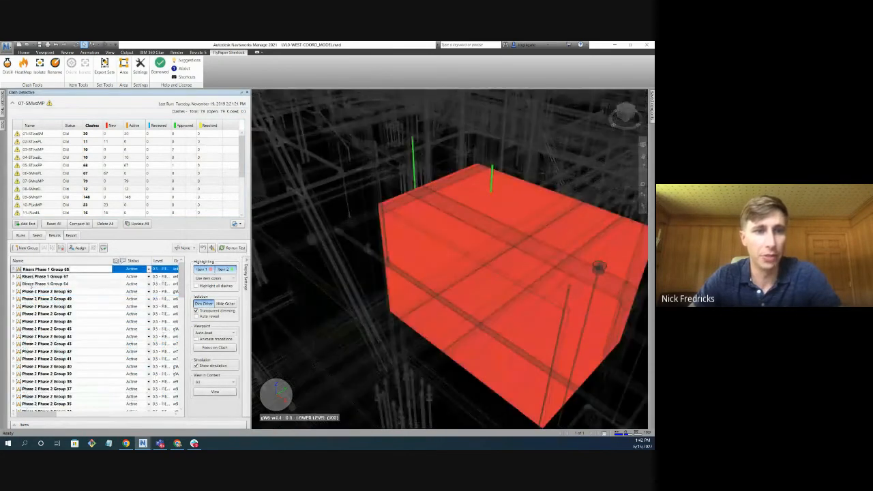
shift+click(33, 284)
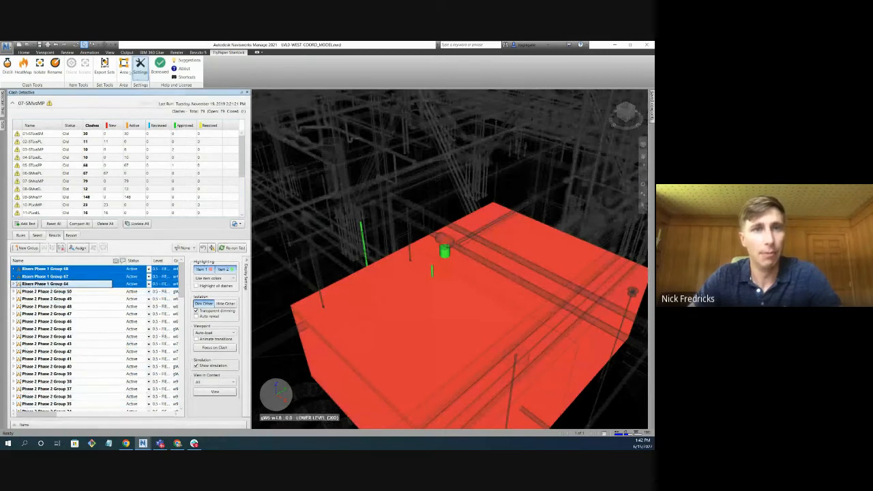
click(124, 66)
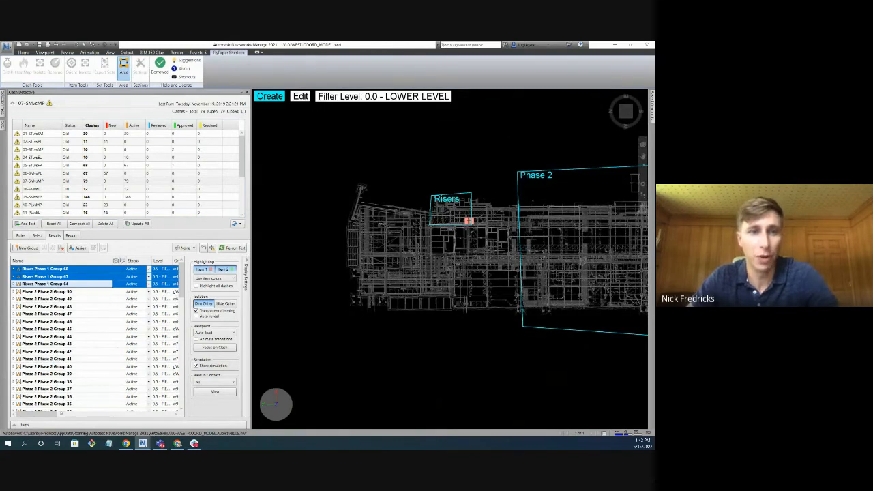
click(125, 75)
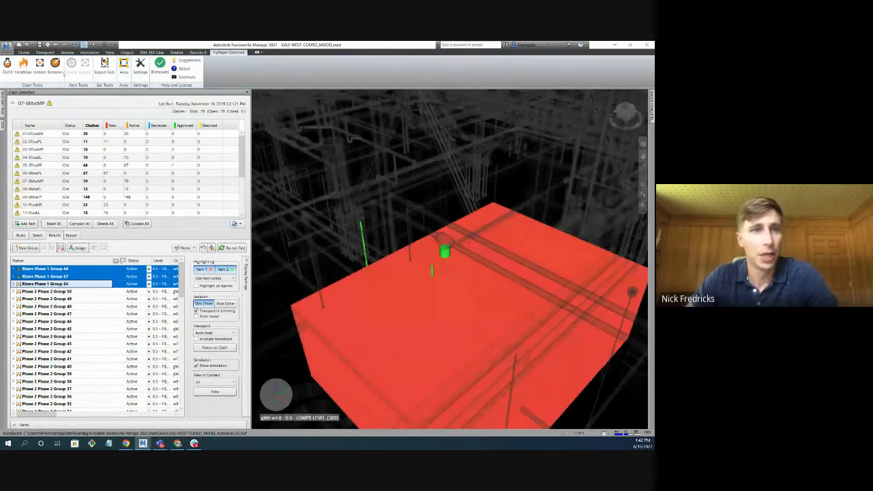
Open test 08-SMvsEL and select Groups 0, 4, 2 and 6 together.
click(44, 174)
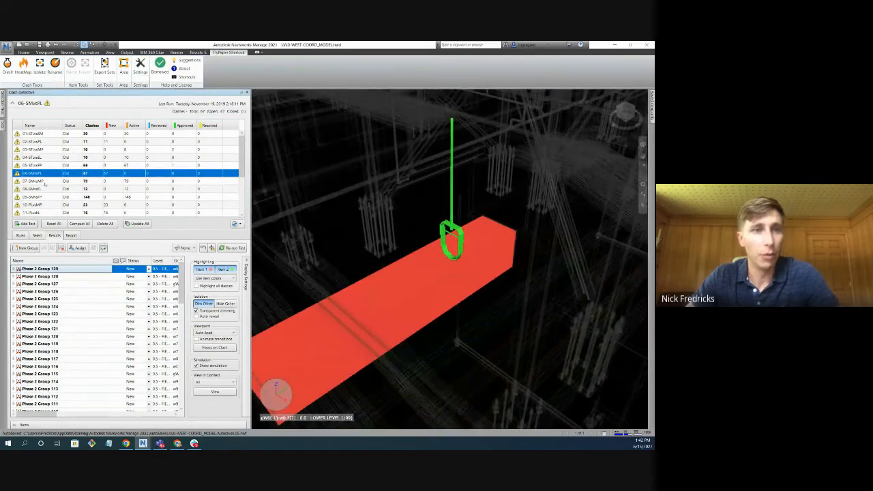
click(45, 181)
click(41, 189)
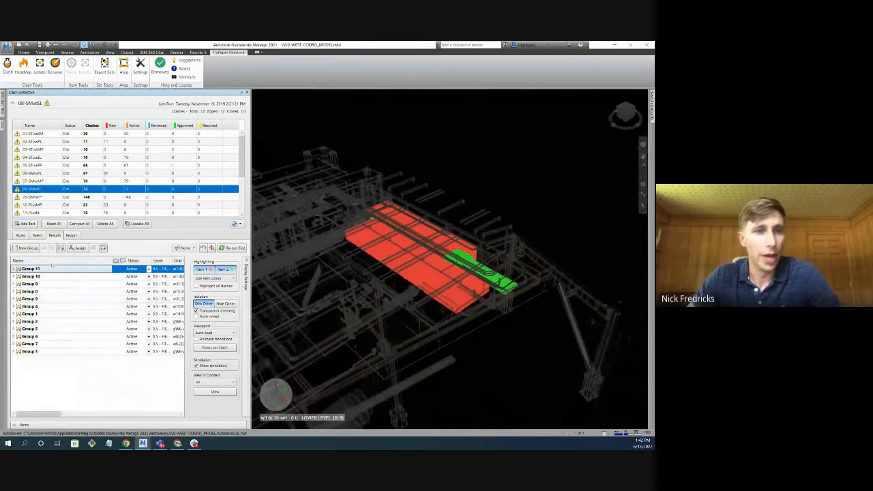
click(52, 292)
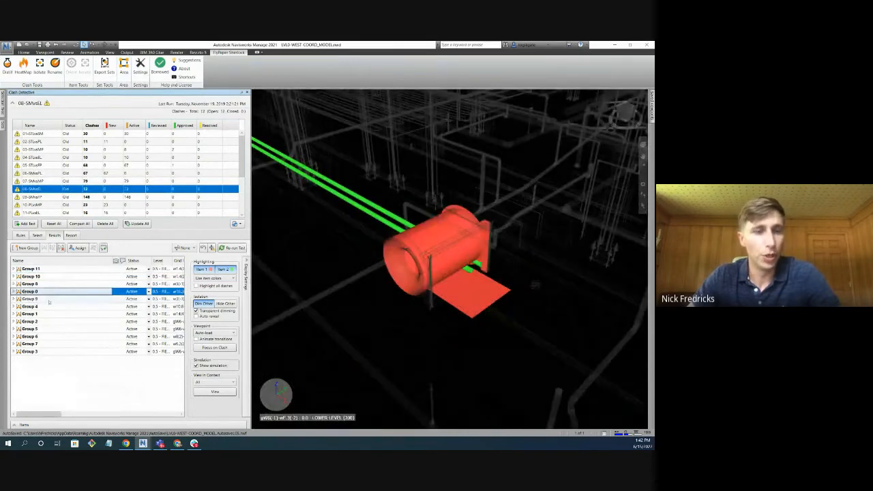
ctrl+click(49, 309)
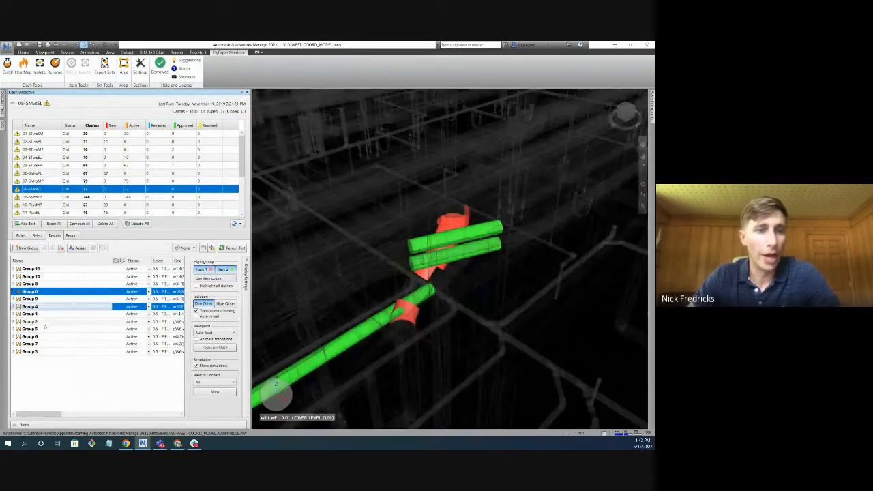
ctrl+click(48, 323)
ctrl+click(49, 337)
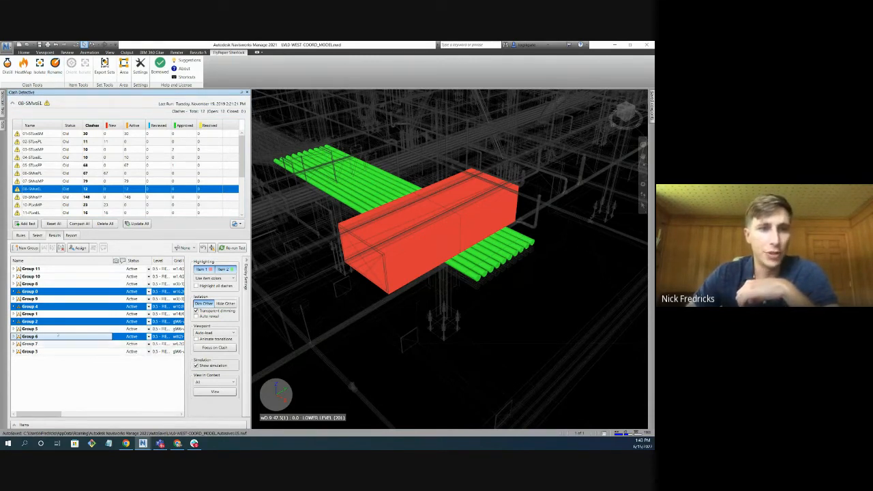
Rename the four selected groups in 08-SMvsEL by putting a person's first name and a hyphen before {ExistingClashName}.
click(55, 71)
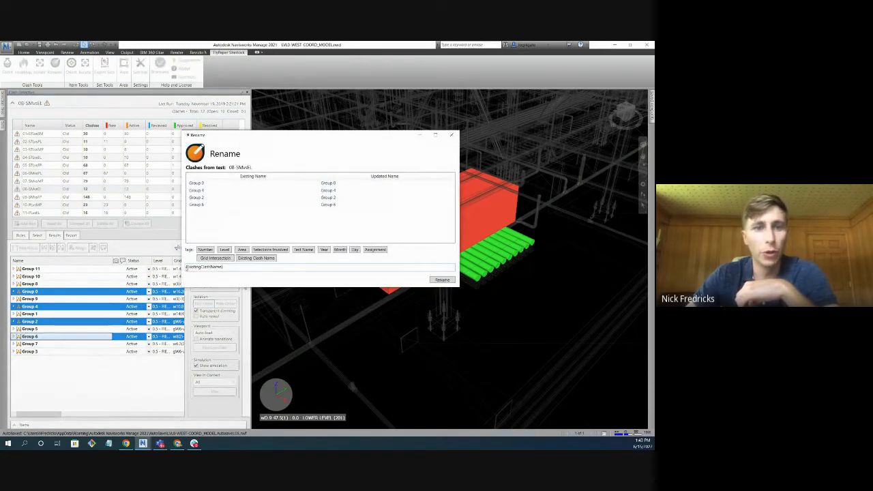
text(C)
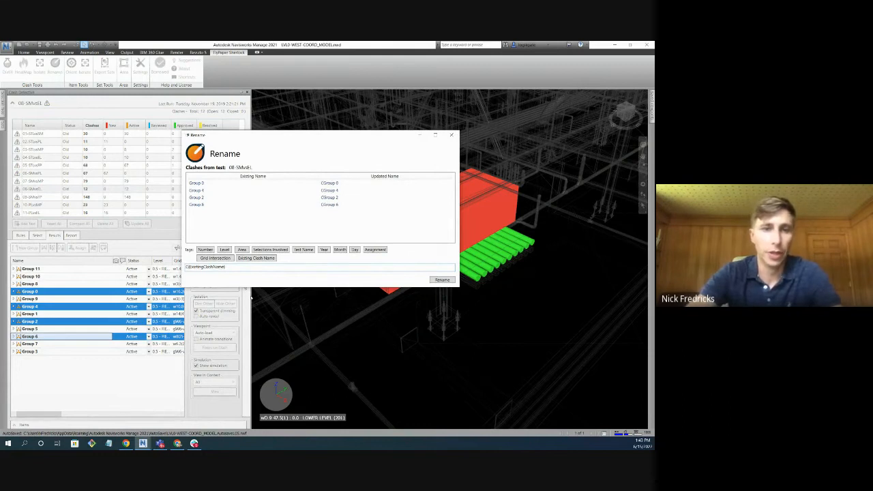
text(had -)
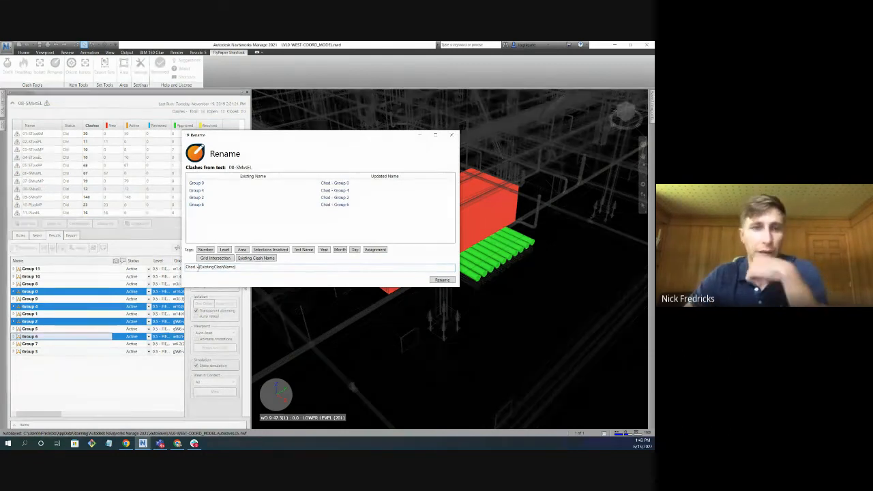
drag(197, 267, 185, 266)
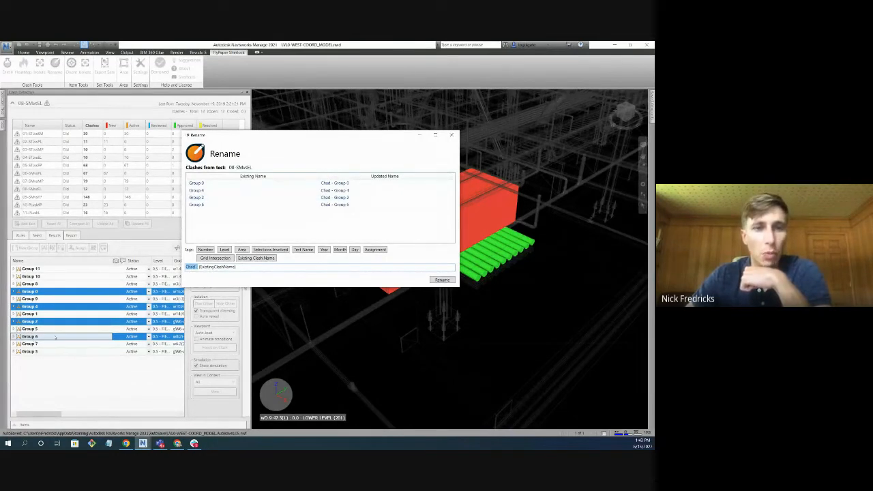
click(441, 280)
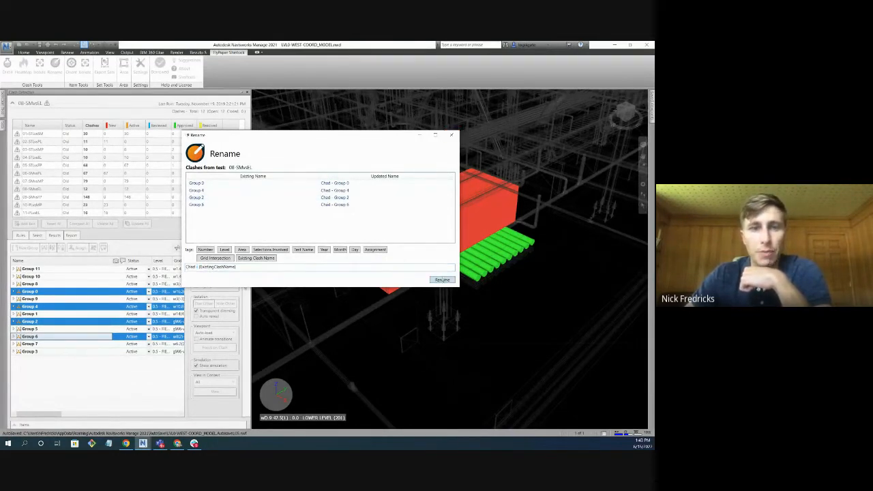
click(50, 276)
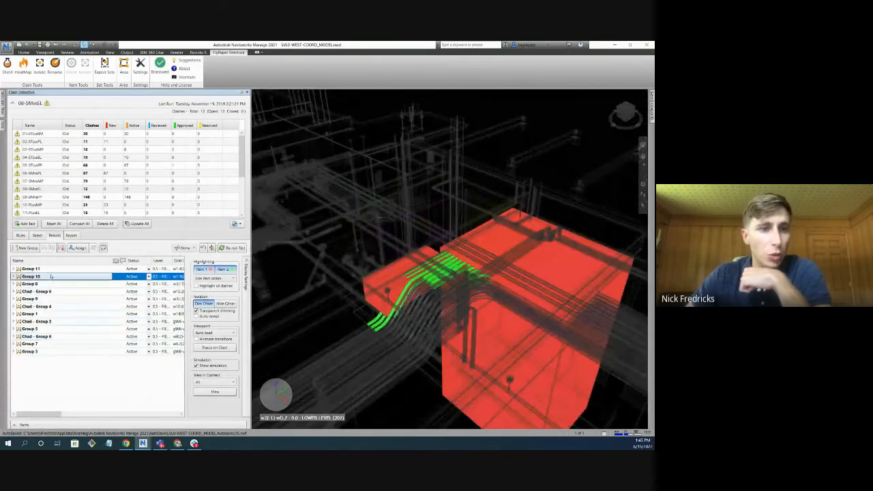
right_click(50, 276)
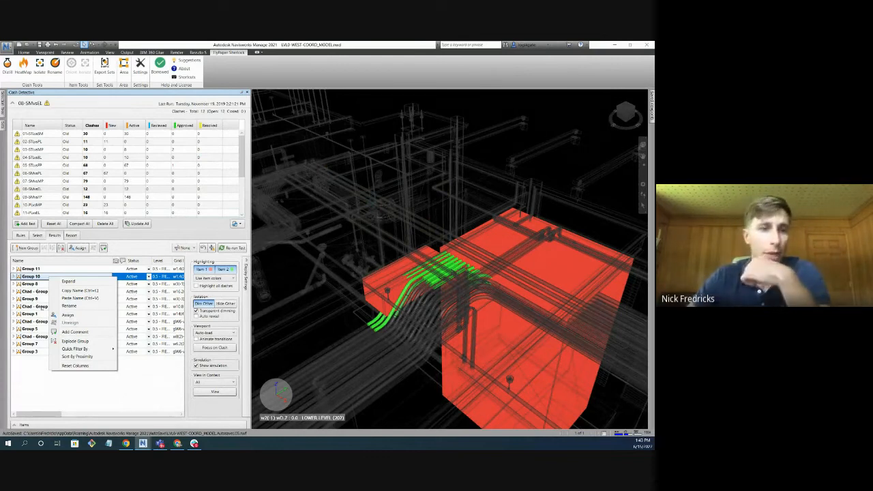
click(39, 380)
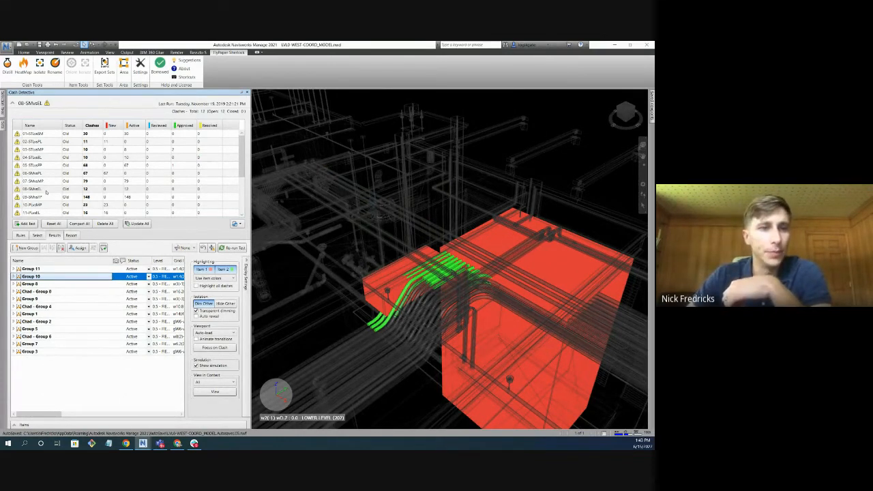
Open test 13-MPvsEL and select Groups 7, 9, 2, 4, 11 and 15 together.
scroll(47, 194, down, 1)
scroll(48, 200, down, 1)
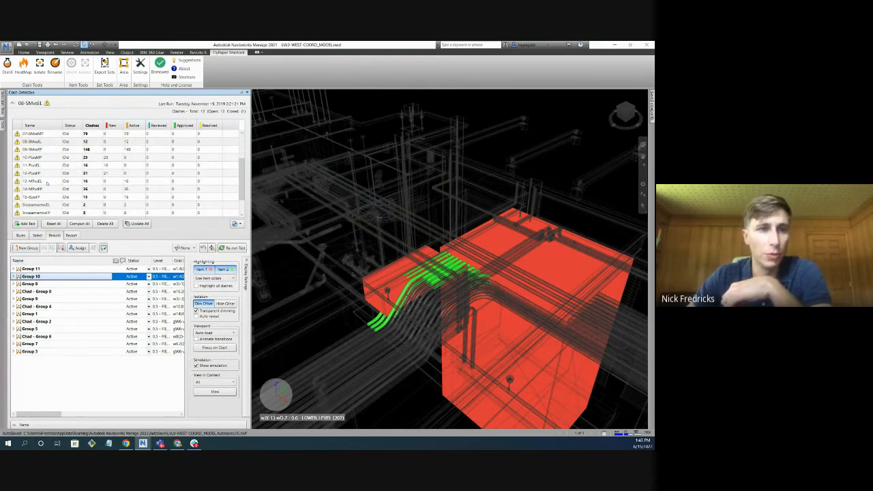
click(47, 182)
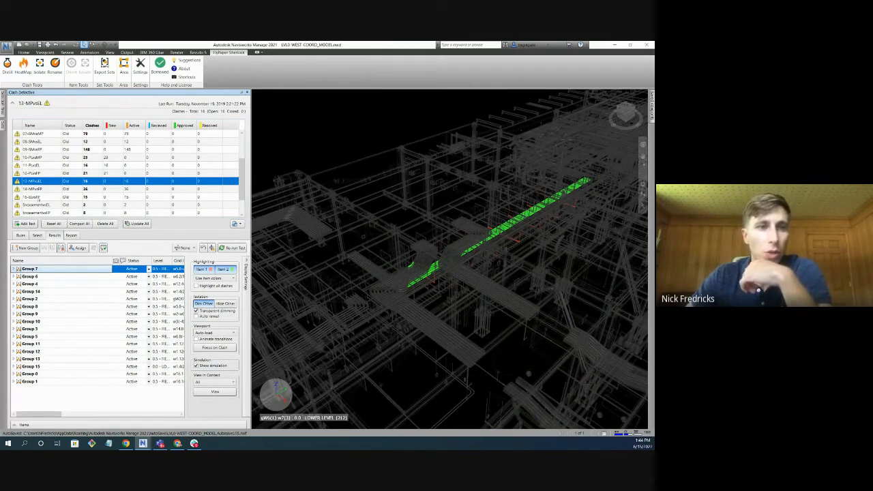
ctrl+click(44, 313)
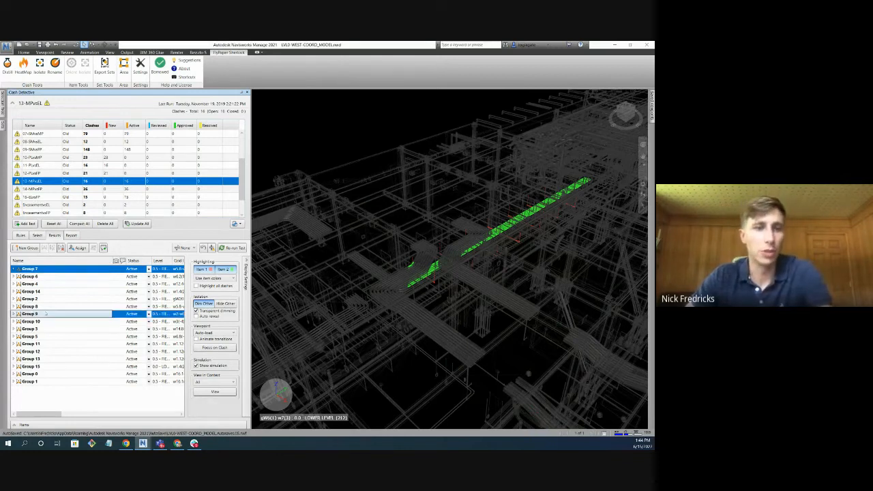
ctrl+click(48, 299)
ctrl+click(47, 283)
ctrl+click(43, 344)
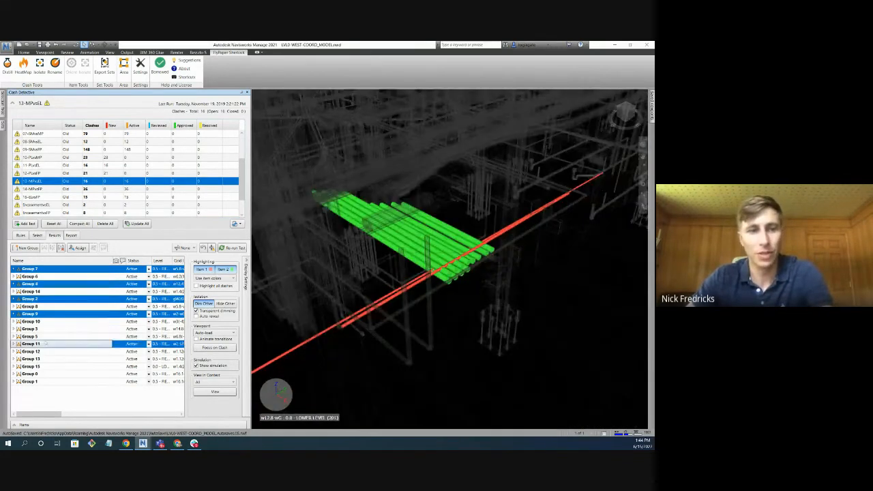
ctrl+click(43, 366)
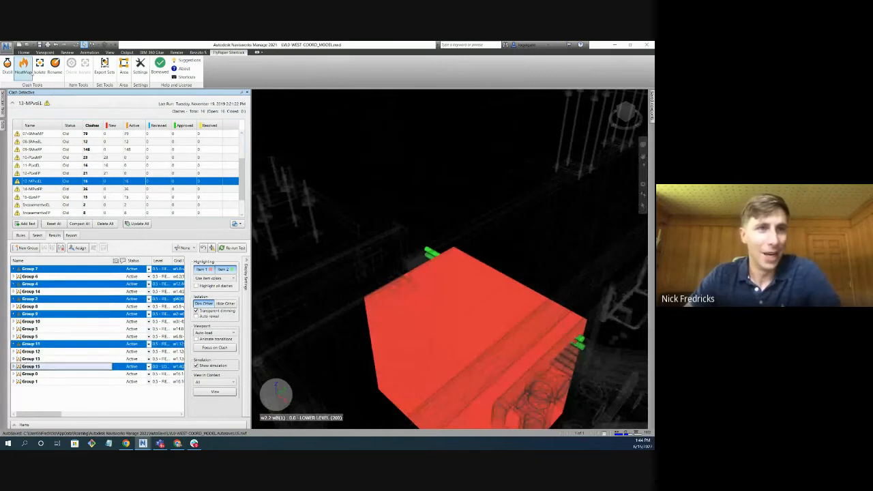
Rename the selected groups in 13-MPvsEL with the template light - {ExistingClashName} - light.
click(55, 64)
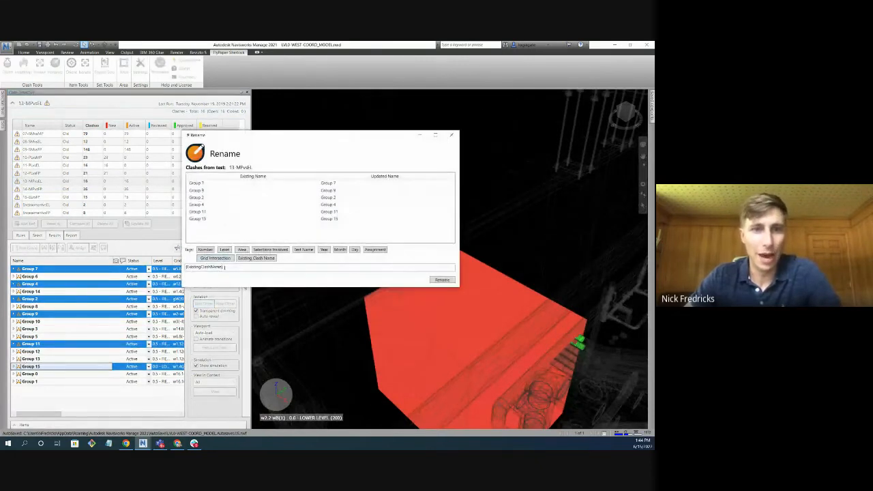
click(248, 268)
text(- Iigh)
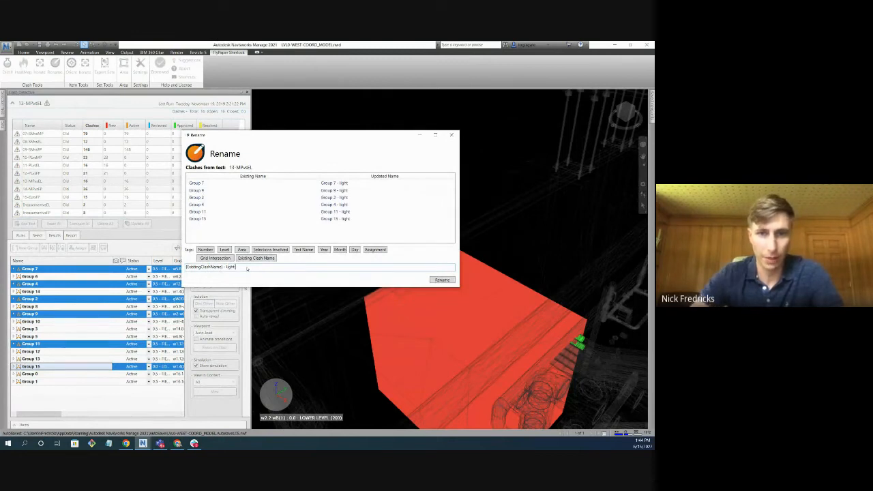
text(t)
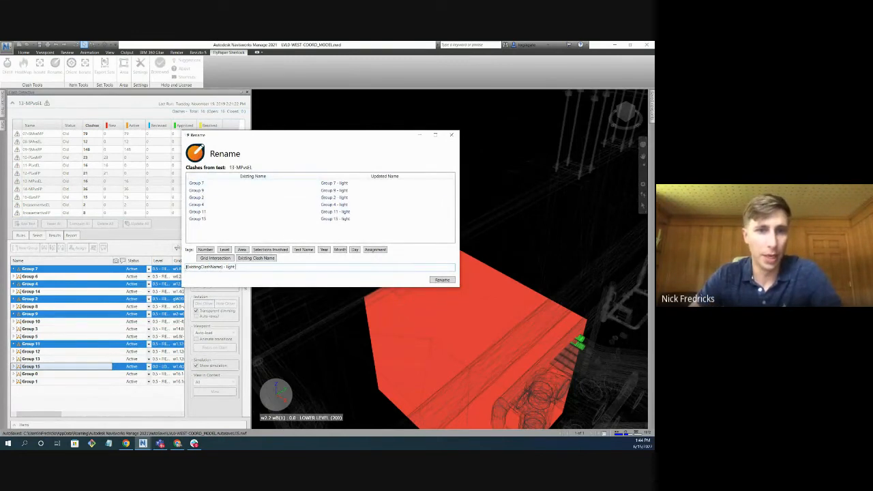
key(Home)
text(light -)
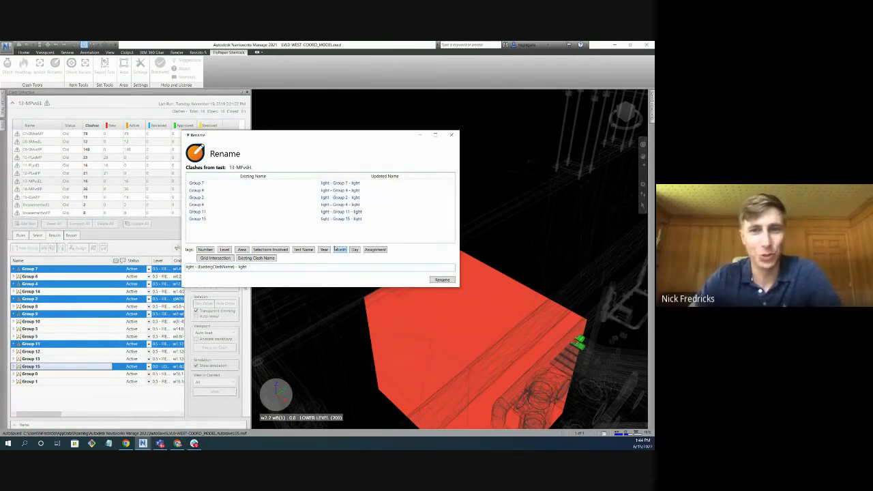
click(443, 279)
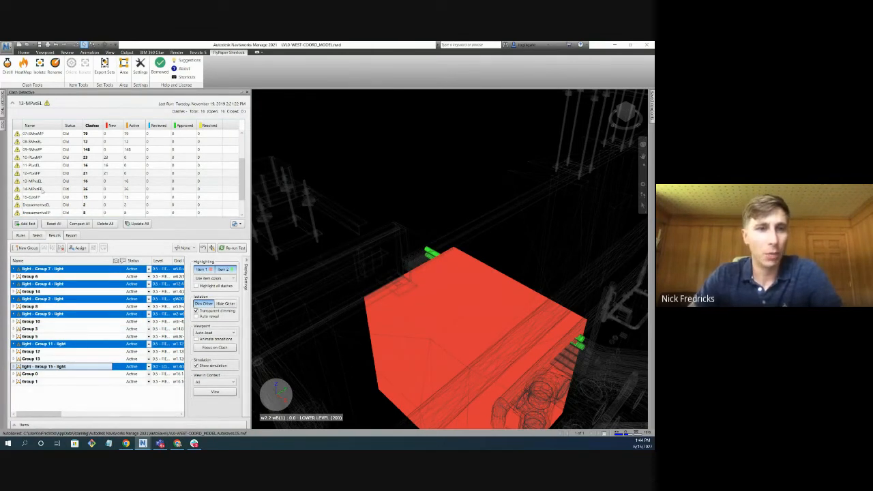
Open test 15-ELvsFP and assign Group 8 to a person by first name, leaving the notes blank.
click(41, 189)
click(44, 197)
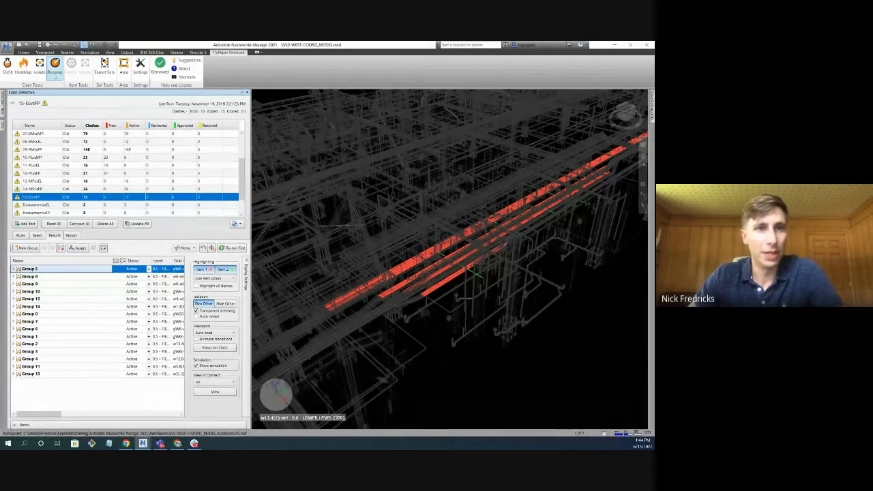
right_click(86, 277)
click(109, 317)
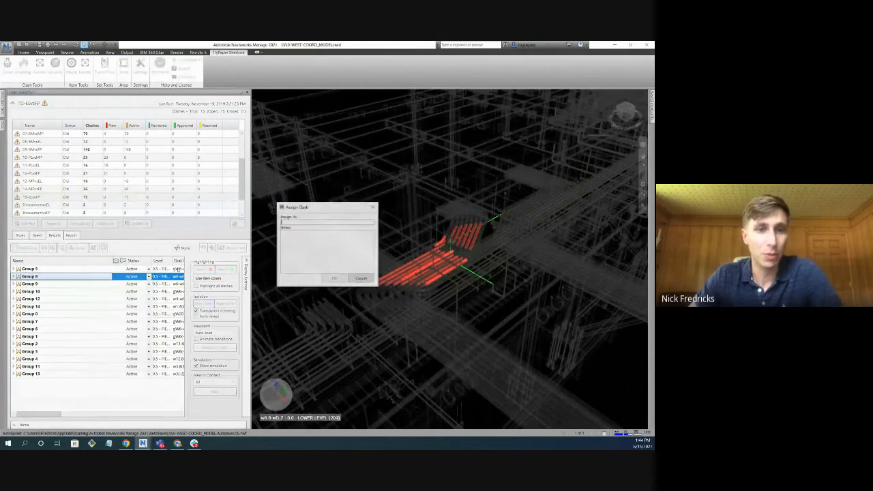
text(Nic)
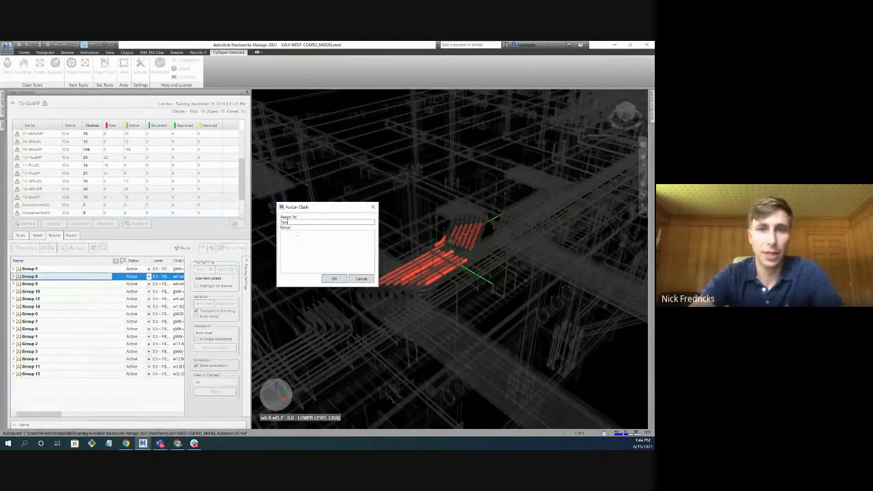
text(k)
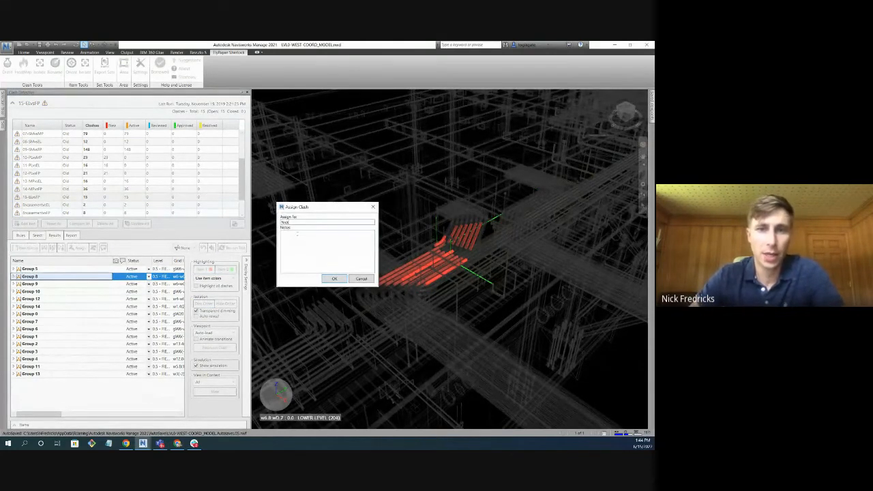
click(341, 279)
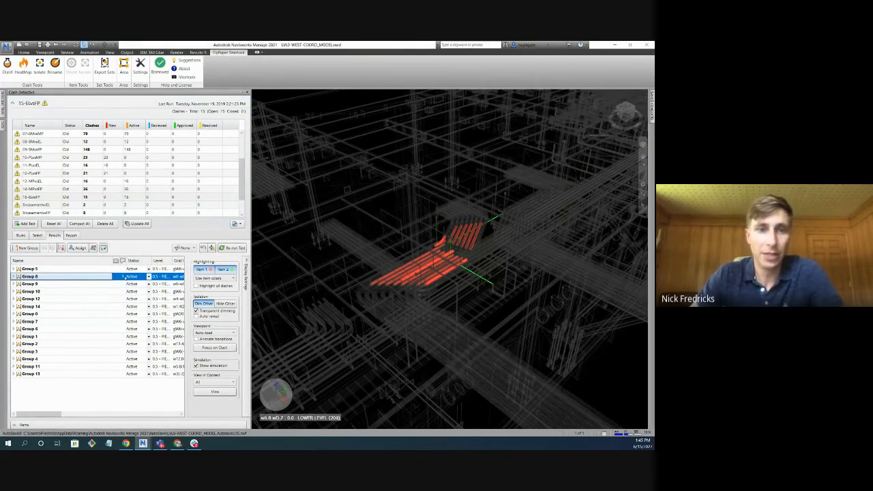
Assign Group 5 in test 15-ELvsFP to the same person as Group 8.
click(60, 270)
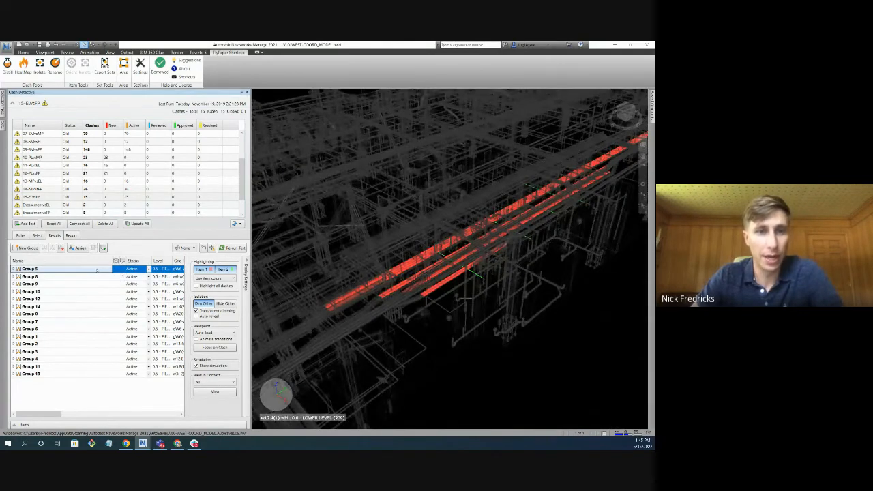
right_click(97, 270)
click(127, 306)
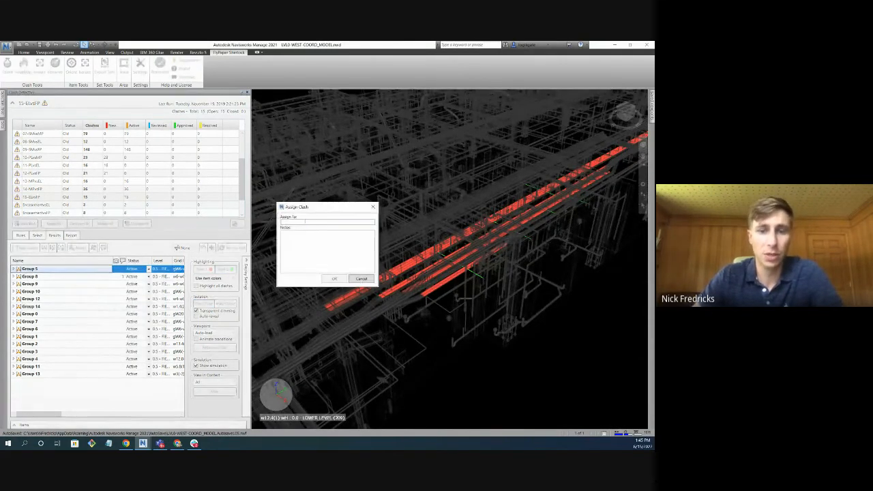
text(Nick)
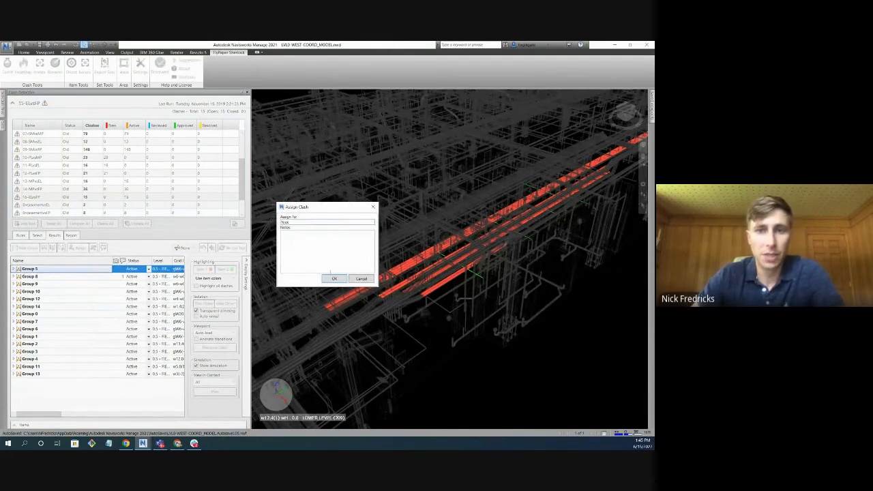
click(334, 278)
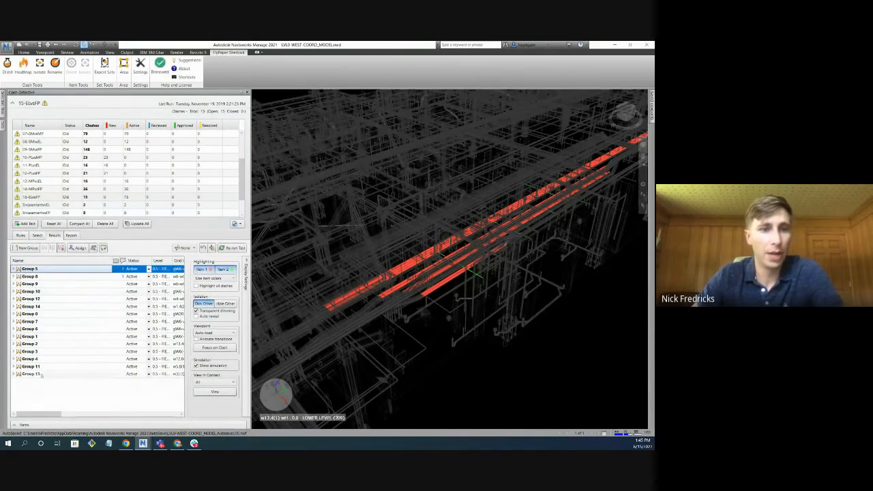
Rename all groups in 15-ELvsFP with the template {Assignment} {ExistingClashName} and view the clashes of the two assigned groups.
shift+click(31, 374)
click(64, 69)
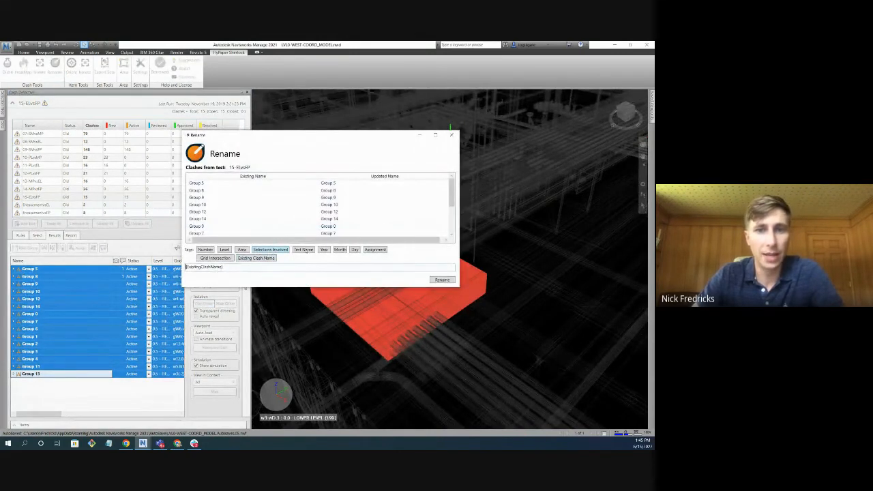
click(375, 250)
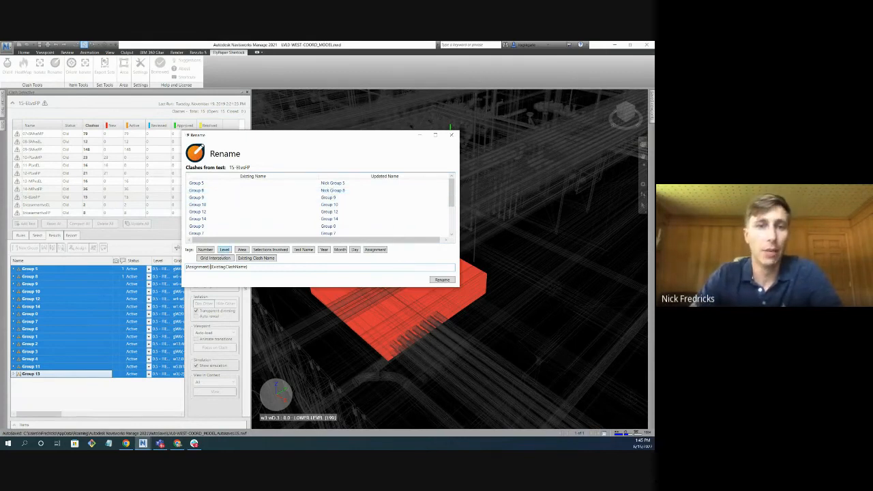
drag(210, 267, 185, 267)
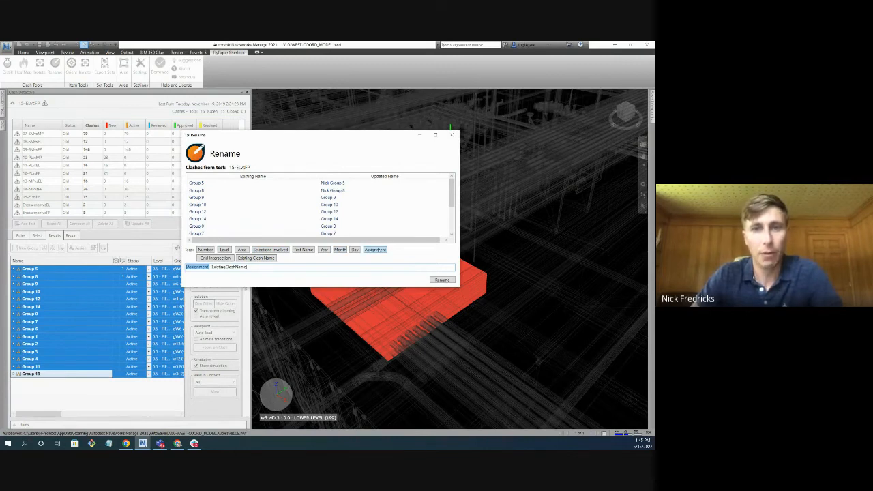
click(443, 280)
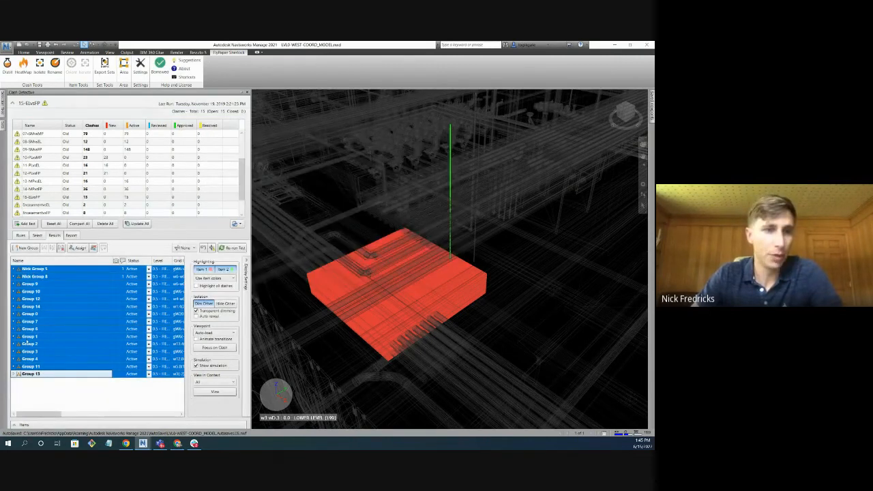
click(34, 269)
key(Down)
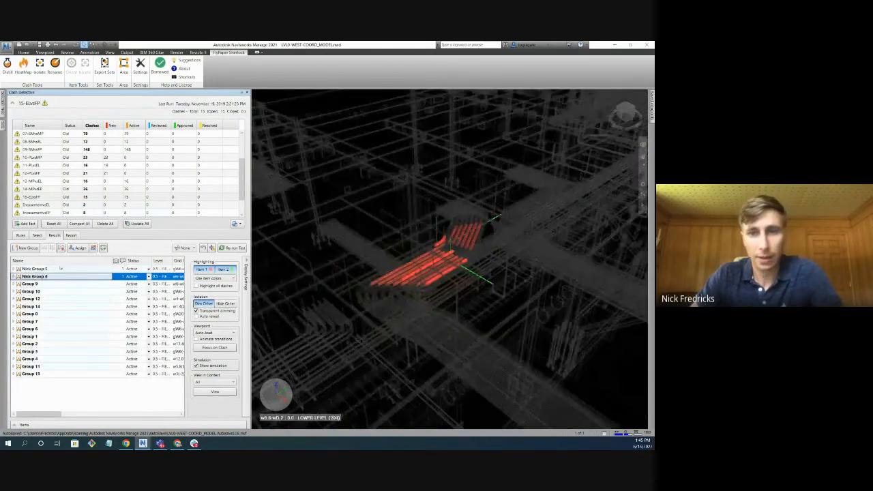
click(66, 269)
click(56, 277)
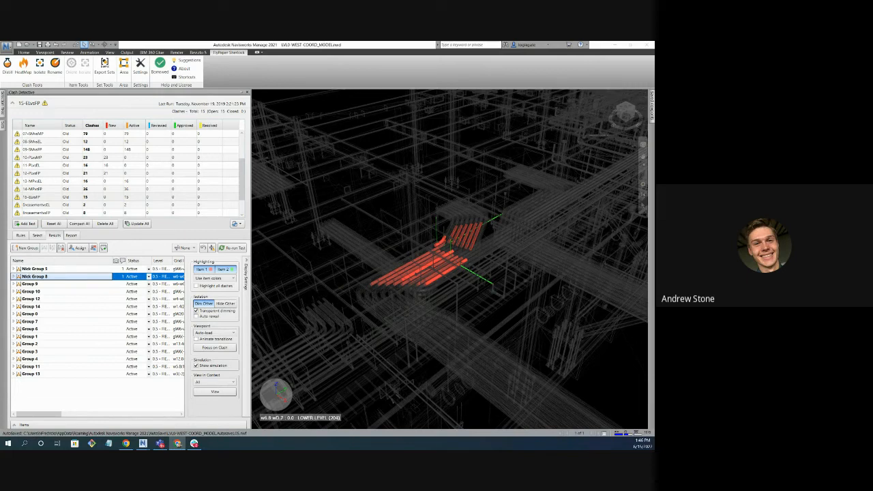
Turn off Dim Other while reviewing the Phase 2 and Risers areas in the area plan view, and return to the 3D view.
click(124, 67)
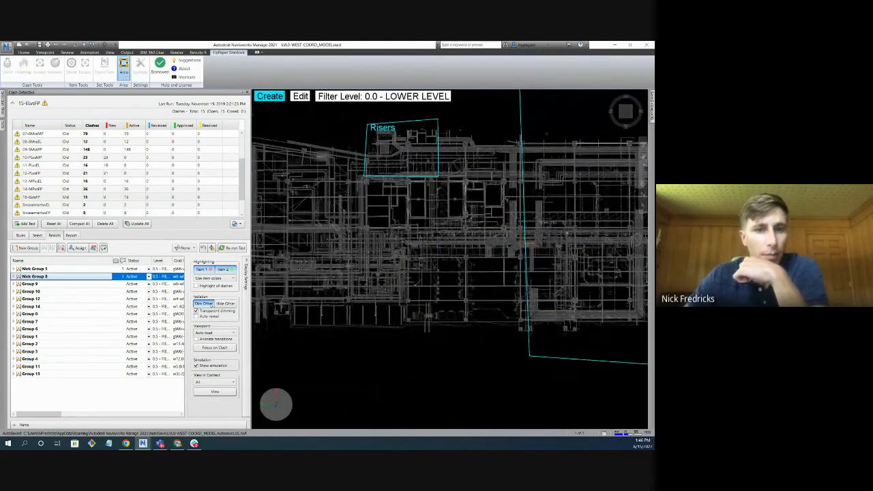
click(210, 305)
scroll(449, 259, down, 4)
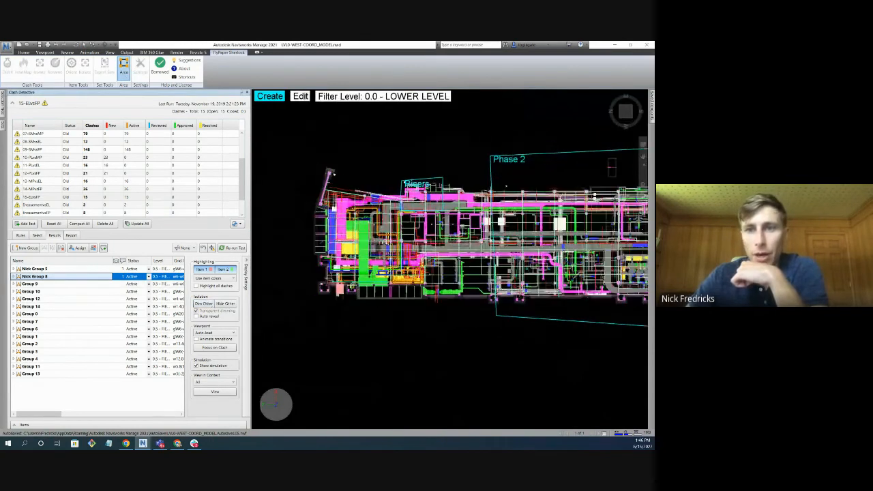
scroll(453, 262, down, 1)
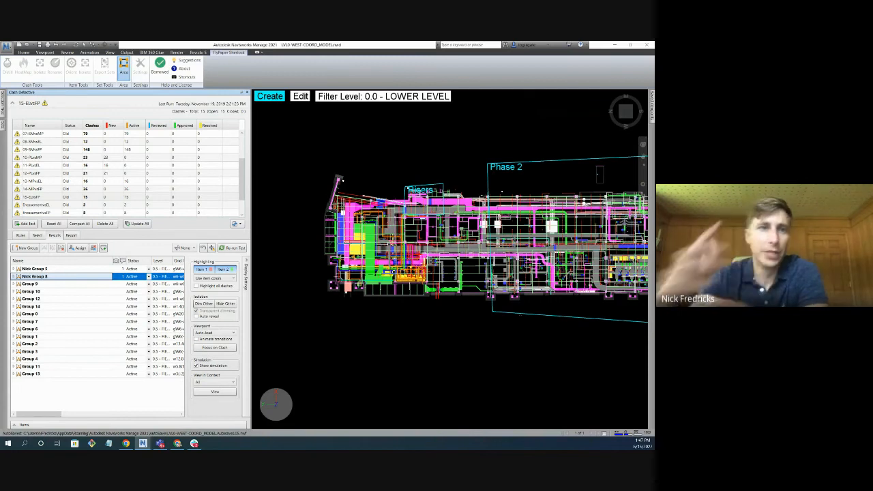
click(125, 71)
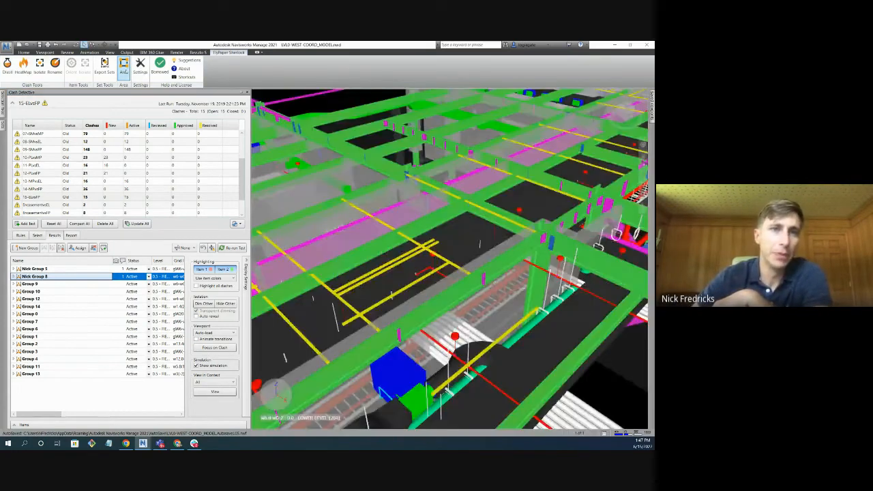
Review the Sherlock settings for the floor plan direction, Distill options and group name template without changing them.
click(141, 70)
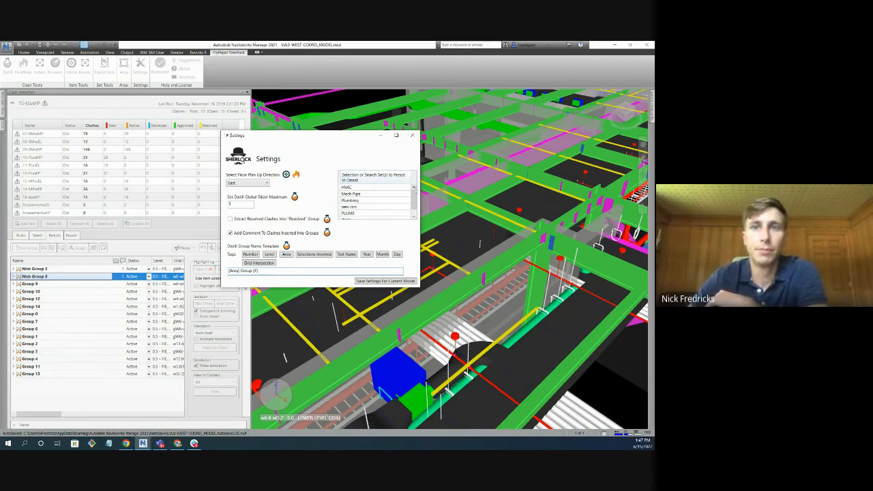
click(412, 135)
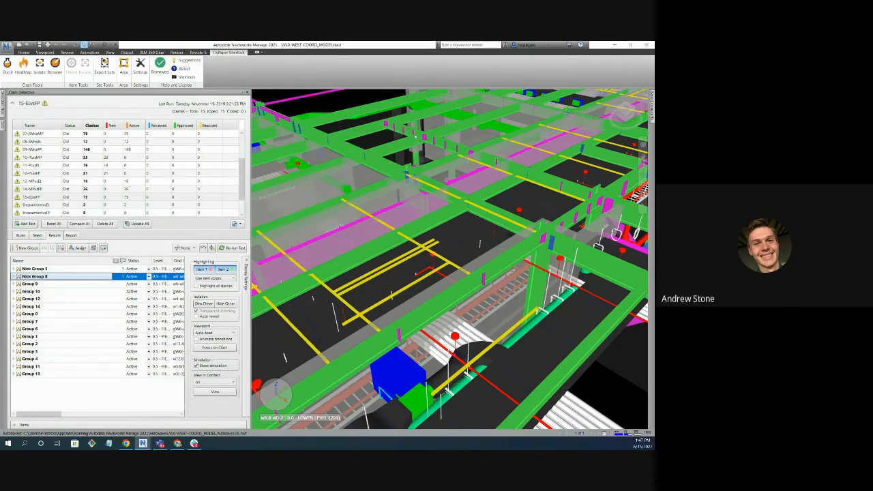